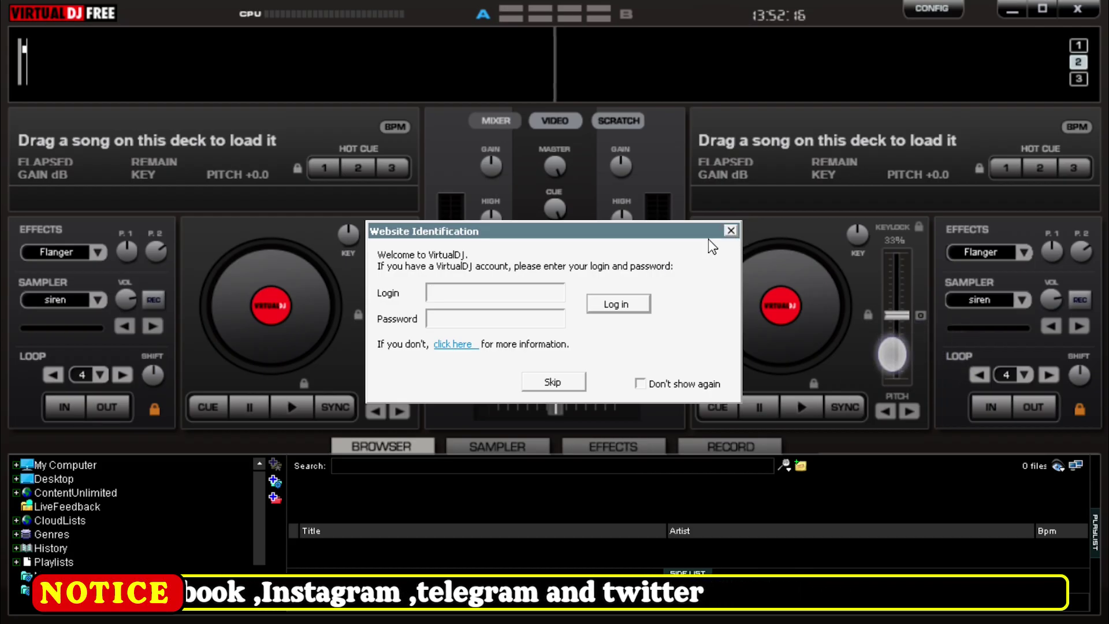
- Skip the VirtualDJ Website Identification login to reach the empty two-deck mixer
left_click(557, 376)
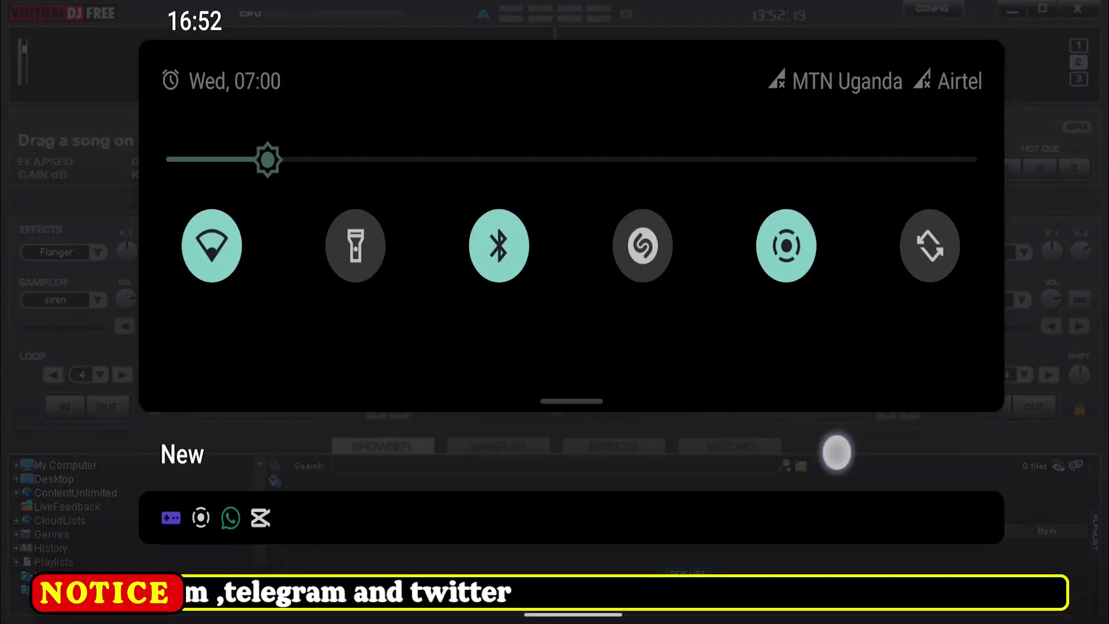
- Raise the phone's screen brightness to near maximum
left_click_drag(837, 452, 832, 549)
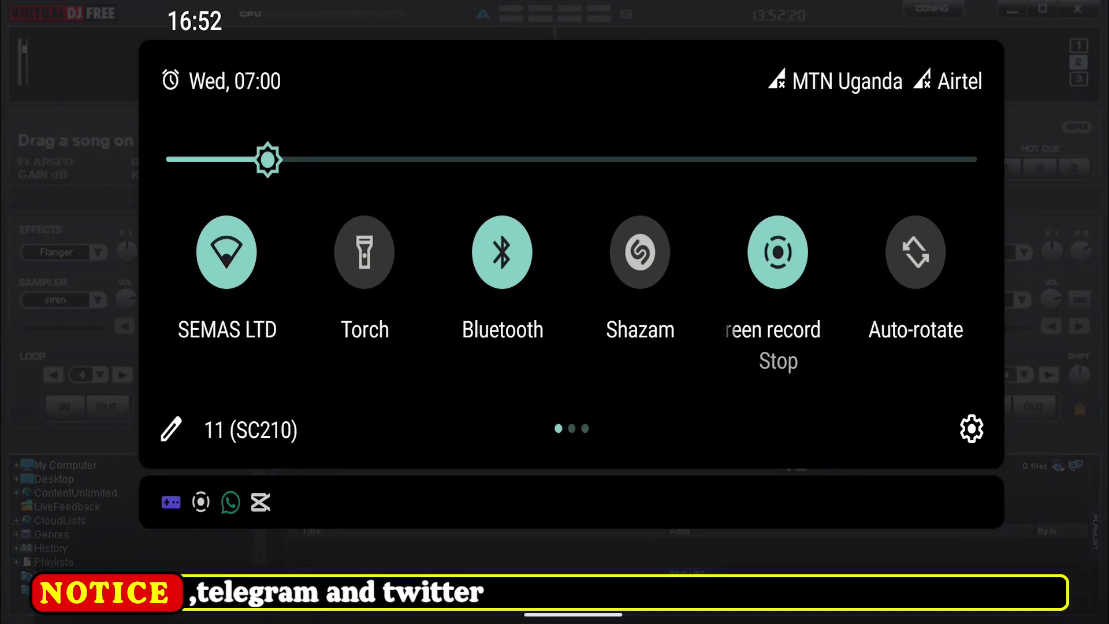
left_click_drag(434, 173, 701, 164)
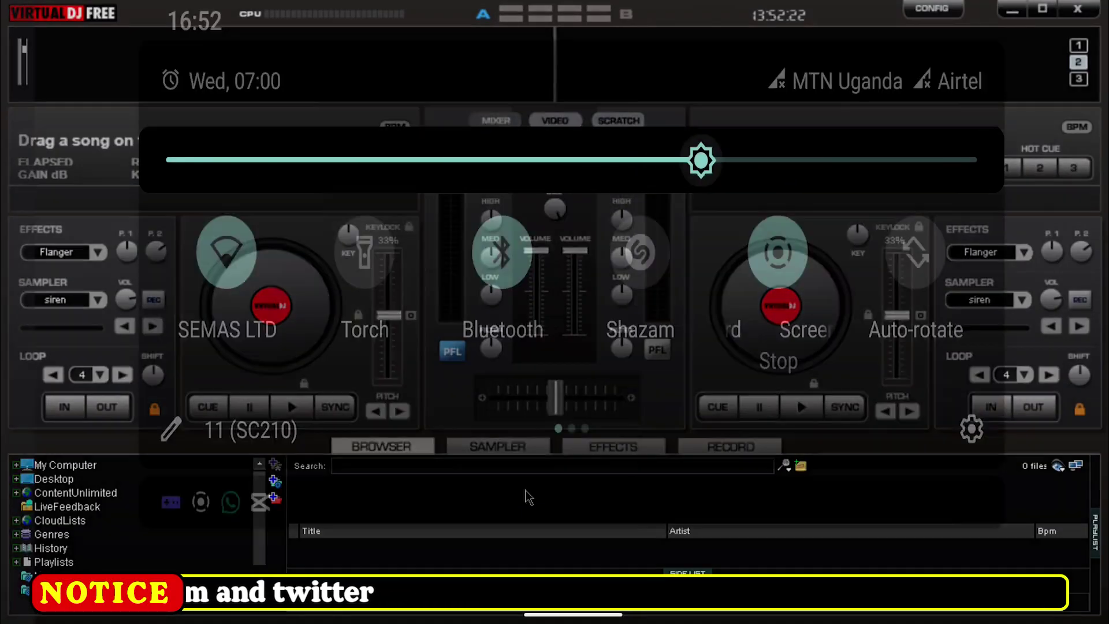
mouse_move(913, 376)
left_mouse_down()
mouse_move(916, 178)
mouse_move(956, 81)
mouse_move(948, 154)
mouse_move(871, 226)
mouse_move(867, 86)
left_mouse_up()
left_click_drag(861, 433, 728, 473)
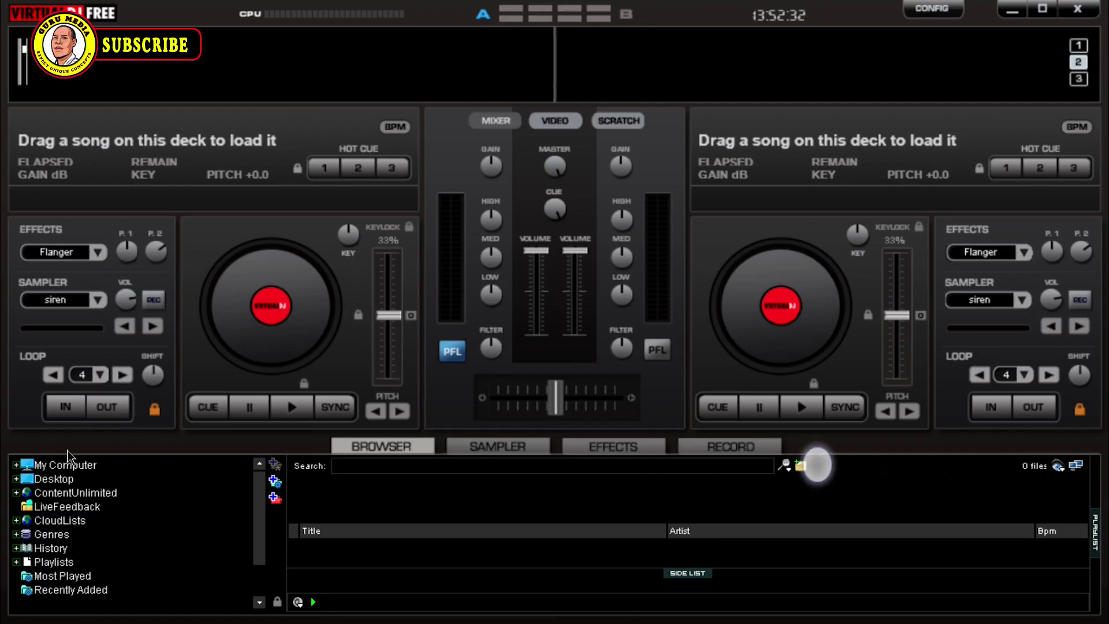
- Browse to My Computer > (D:) > For pc > music and load 'Adekunle Gold Lucky Daye Sinner' onto the left deck
left_click(62, 466)
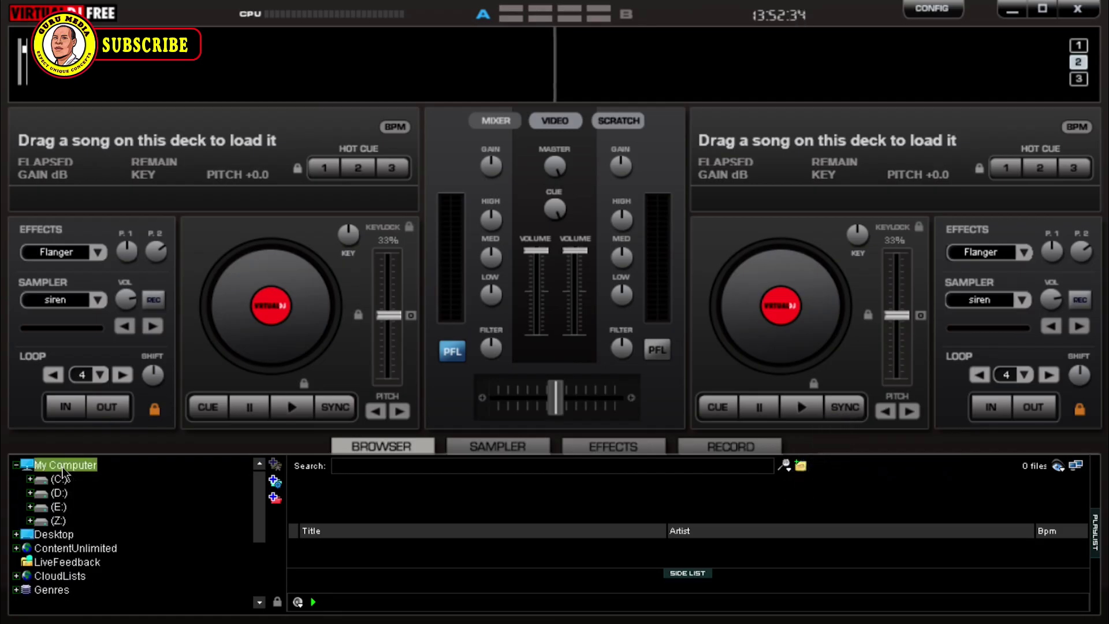
left_click(63, 467)
left_click(63, 469)
left_click(59, 495)
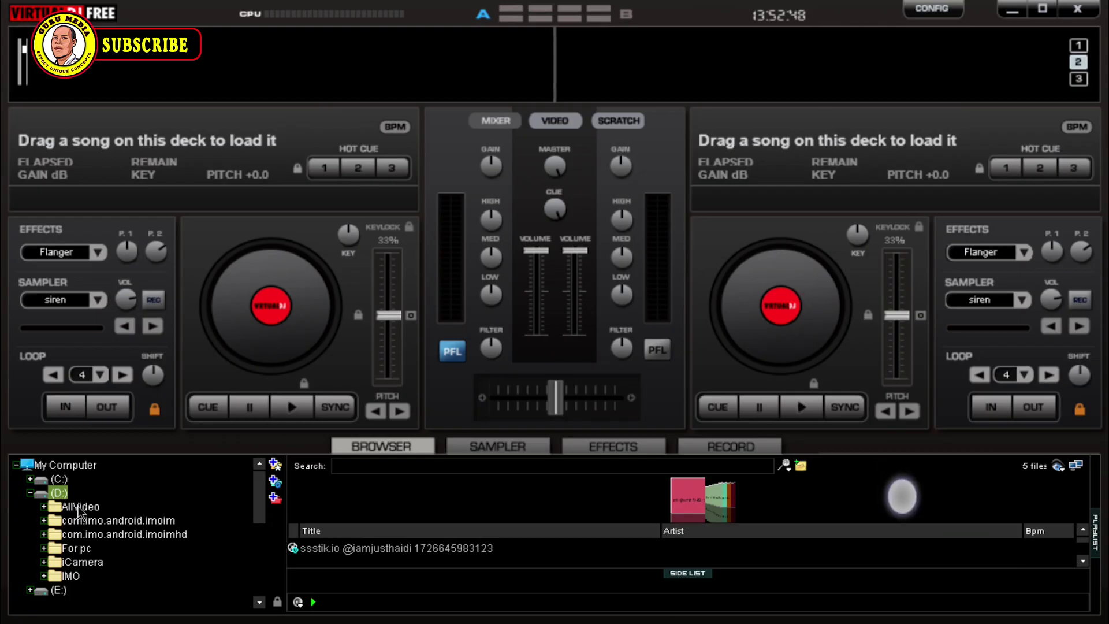
left_click(74, 550)
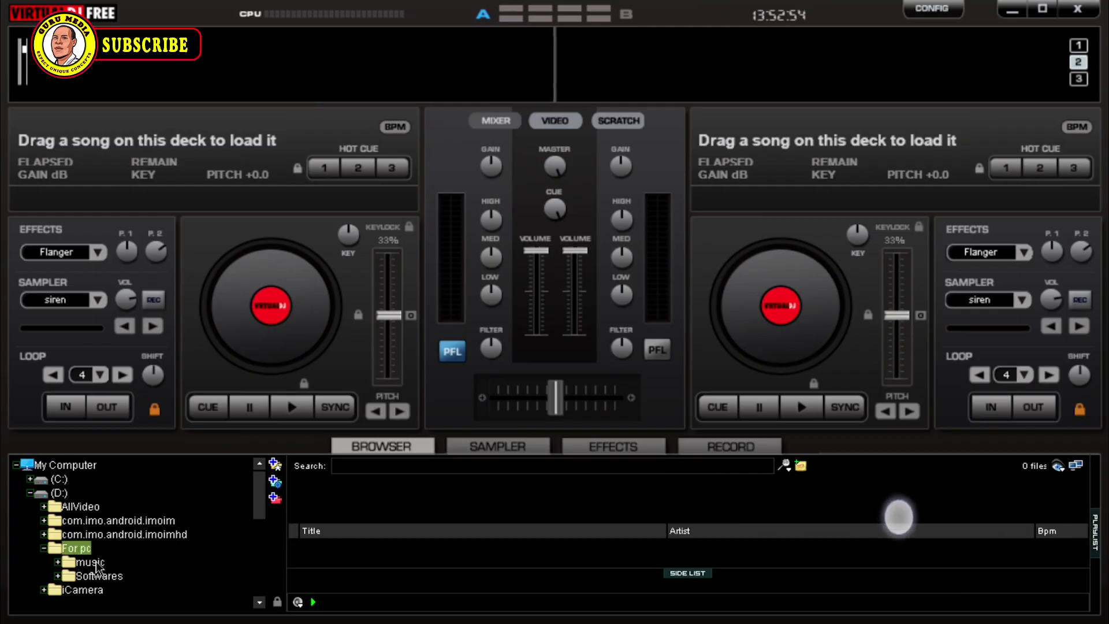
left_click(93, 562)
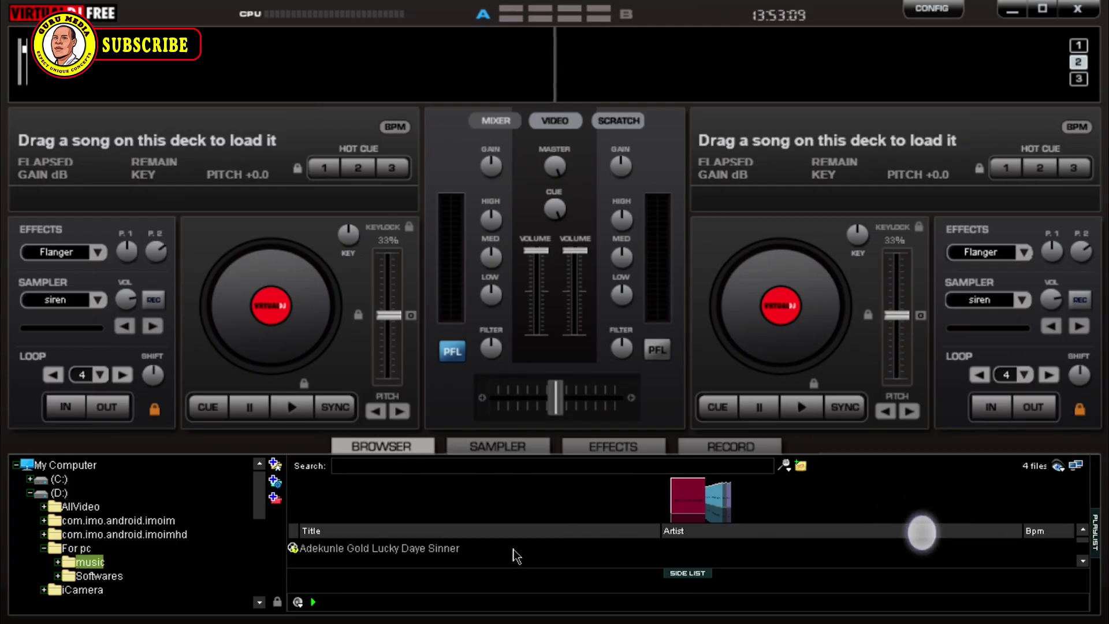
double_click(516, 555)
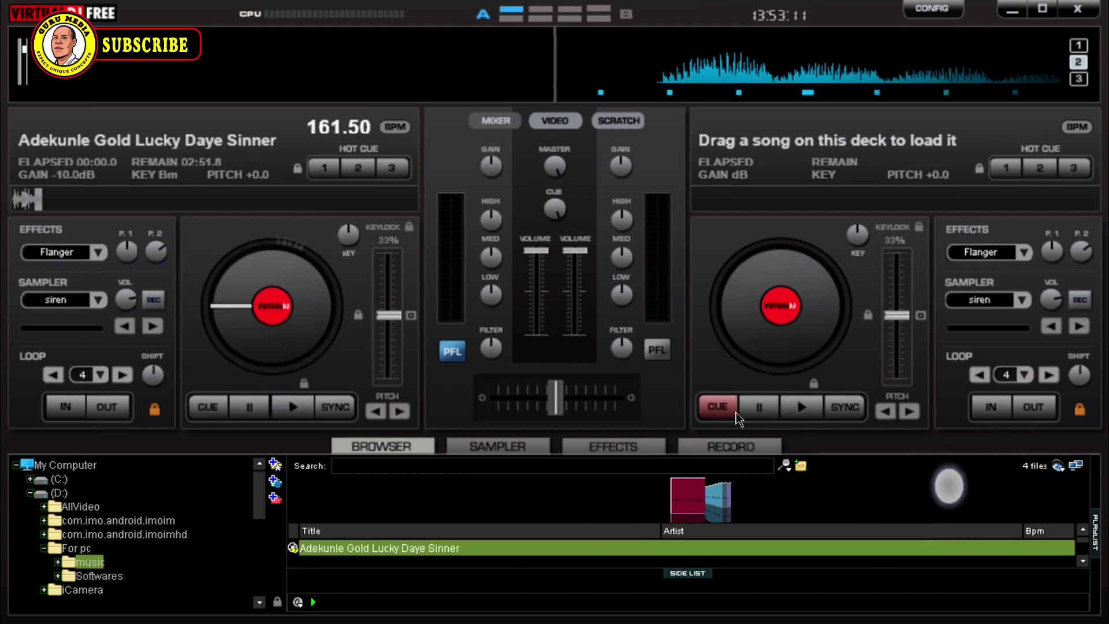
- Load the song onto the right deck, play it briefly, then pause it
left_click(803, 407)
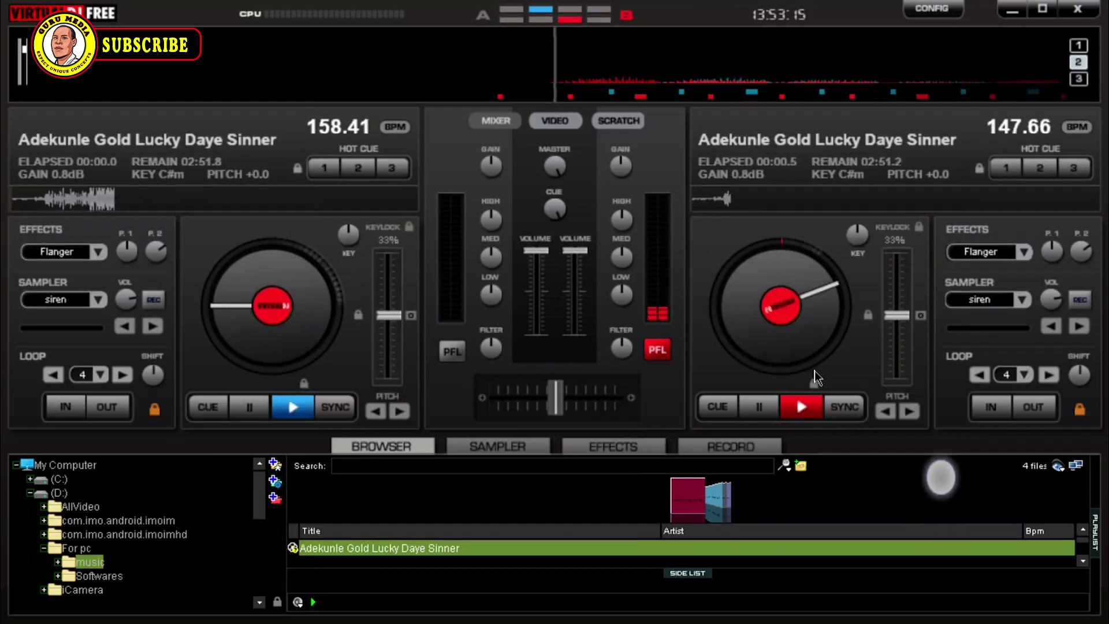
left_click(761, 414)
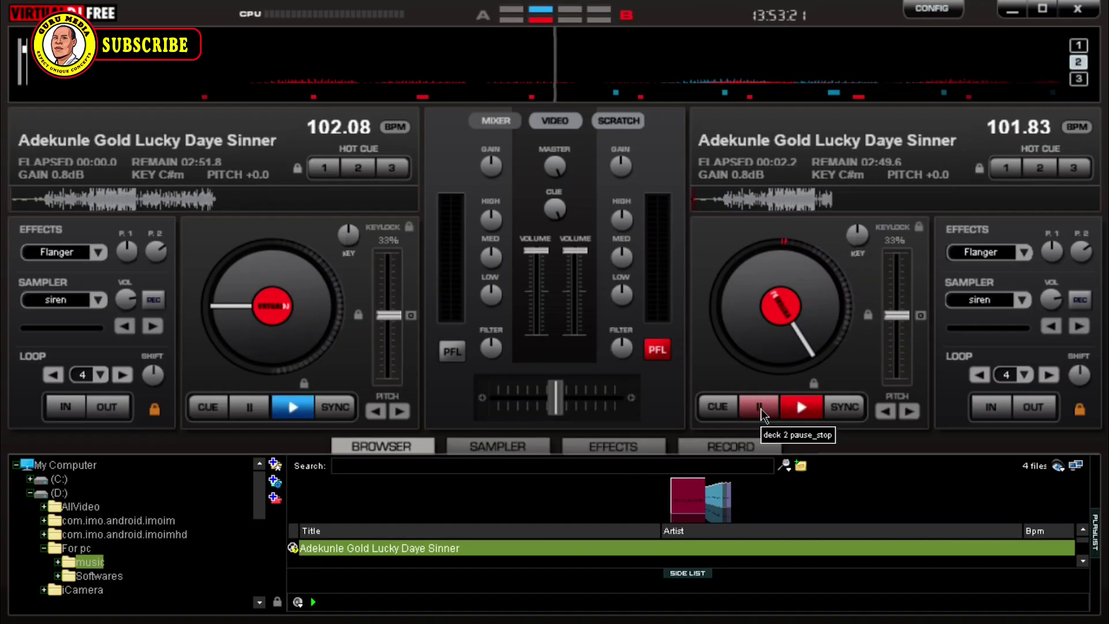
left_click(761, 414)
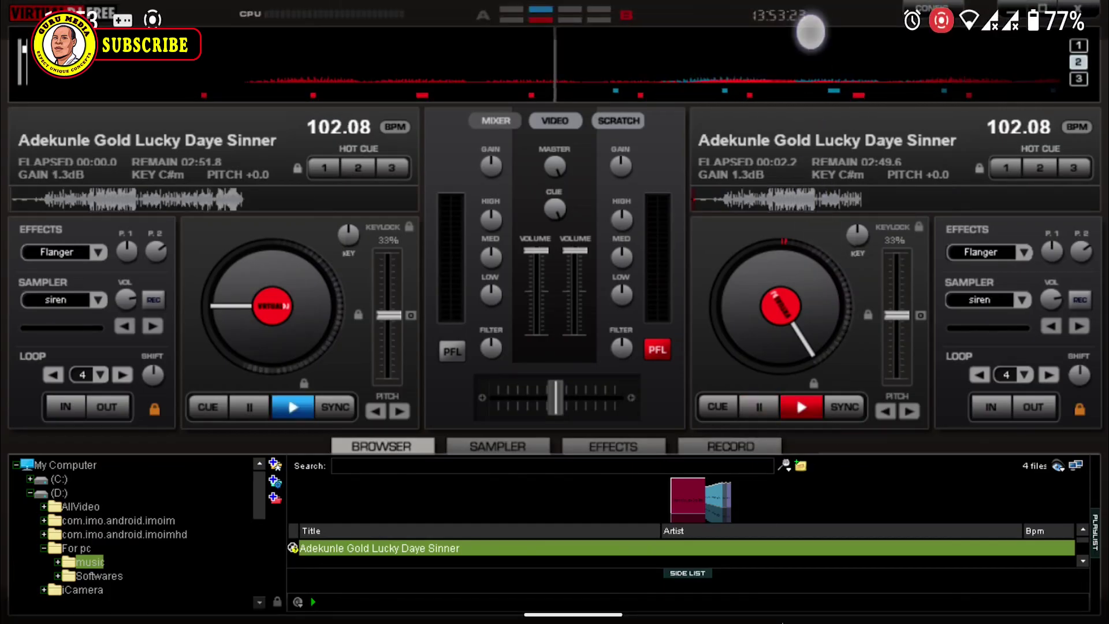
mouse_move(811, 31)
left_mouse_down()
mouse_move(788, 440)
mouse_move(828, 590)
left_mouse_up()
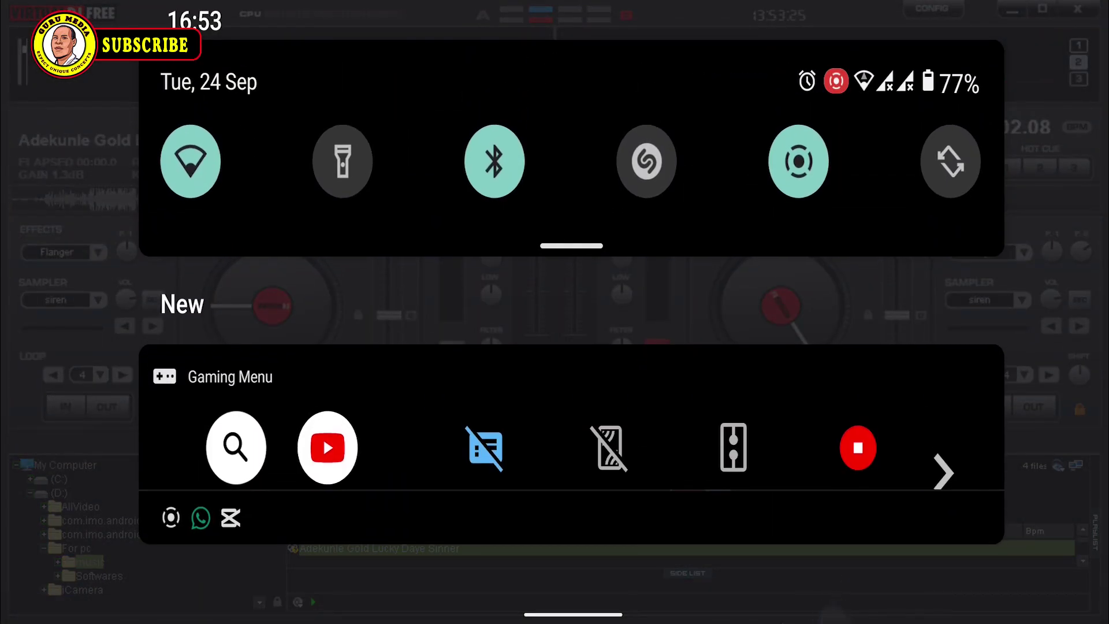
left_click_drag(807, 430, 807, 260)
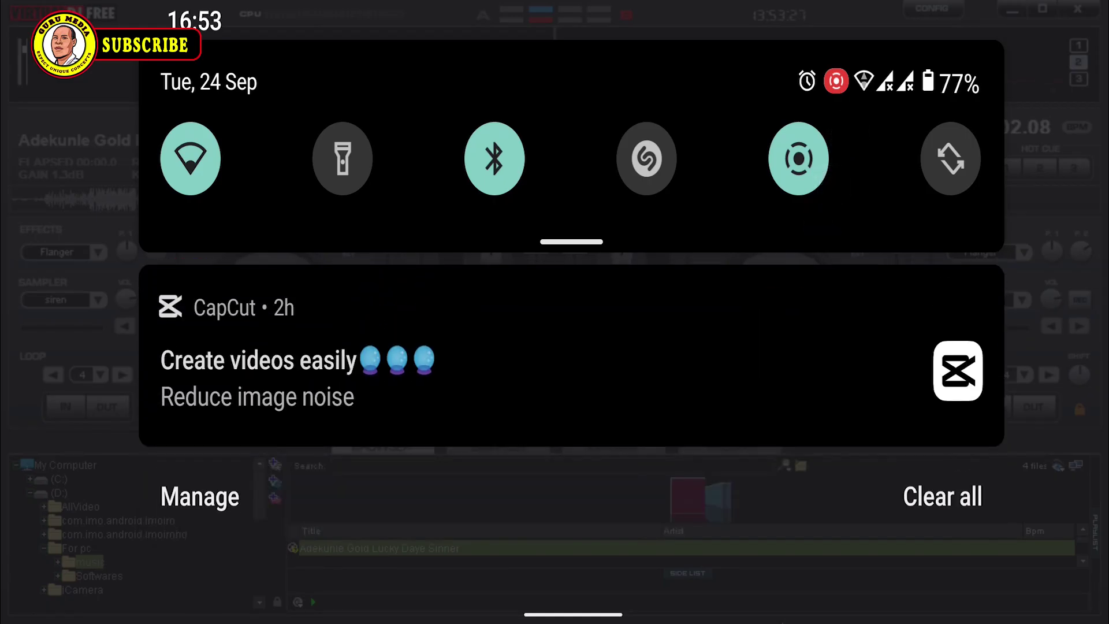
left_click_drag(577, 433, 577, 116)
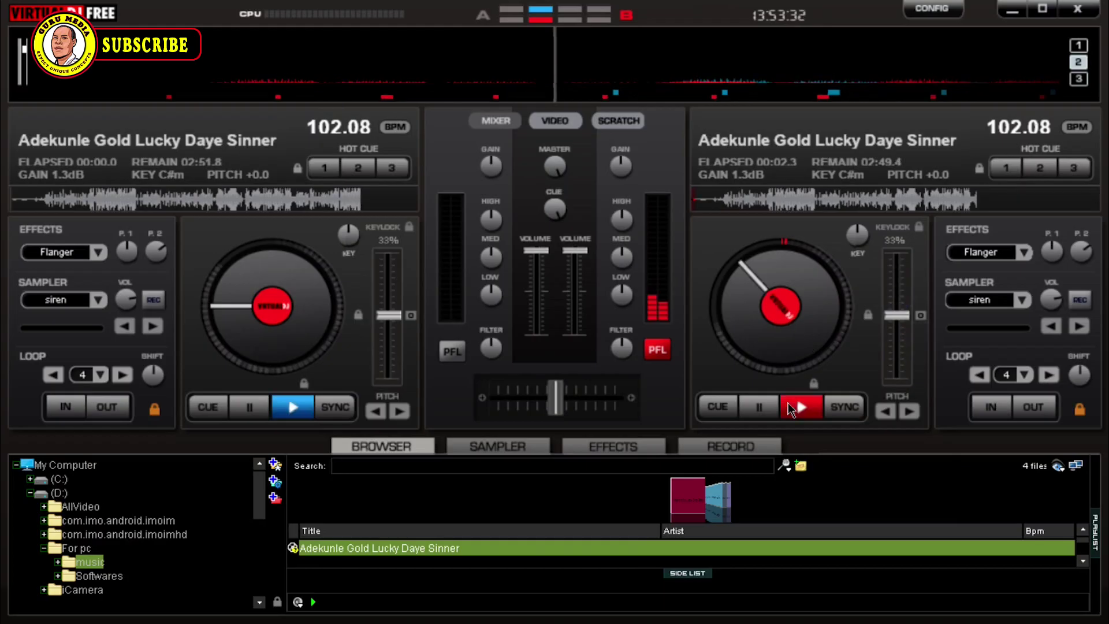
left_click(751, 407)
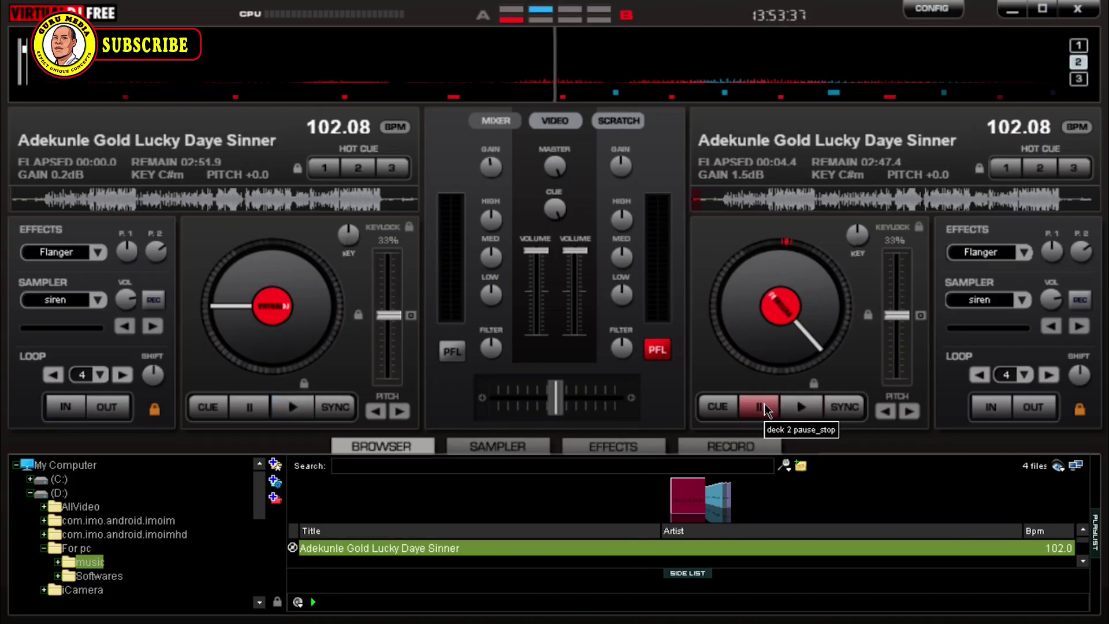
- Dismiss the phone's notification shade and minimise VirtualDJ to the desktop
left_click_drag(841, 46, 805, 414)
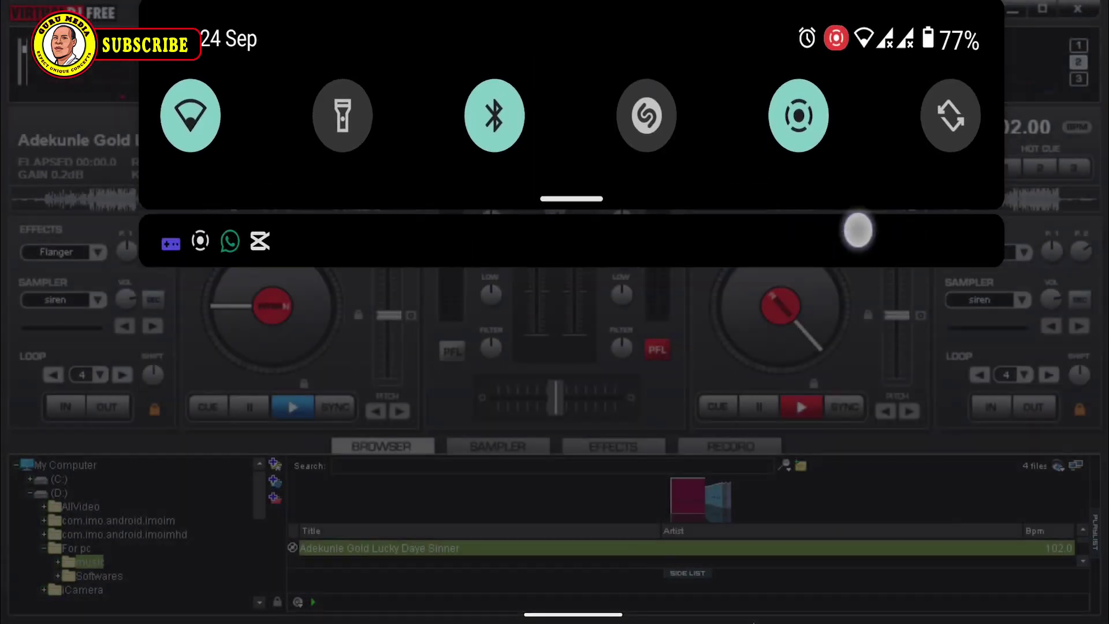
left_click_drag(858, 230, 858, 69)
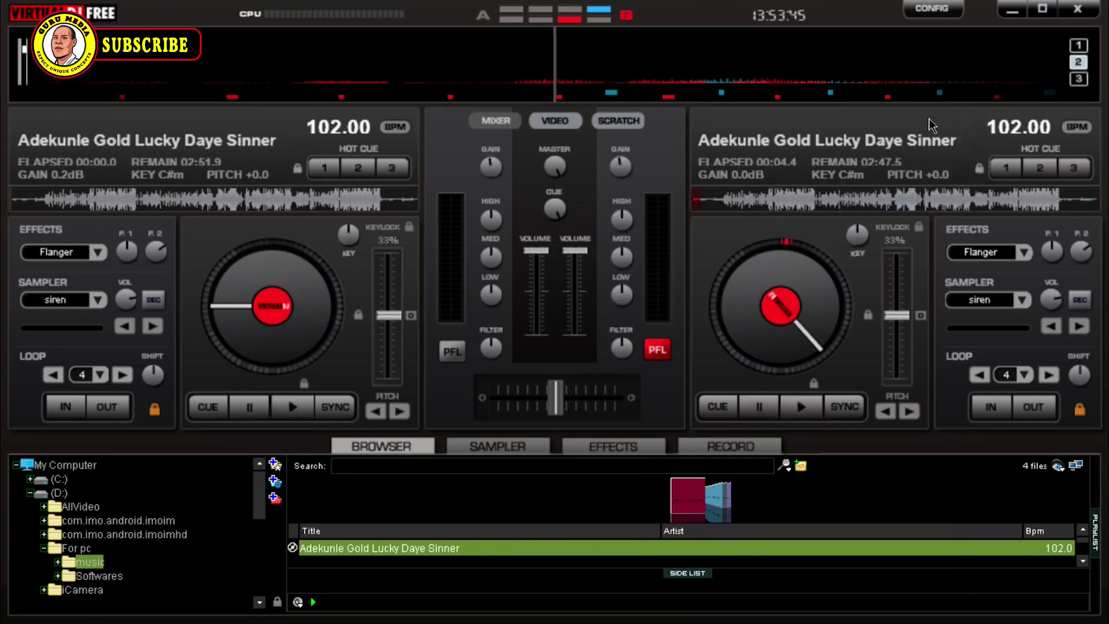
left_click(1011, 9)
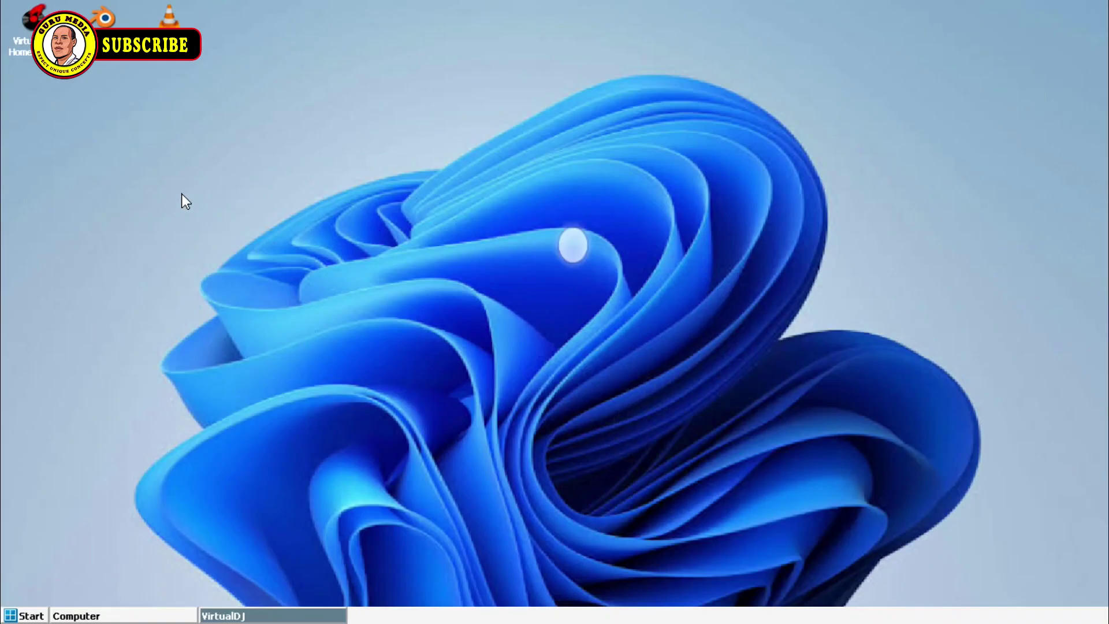
- Launch Wine Configuration from the Start menu's System Tools submenu
mouse_move(635, 95)
left_mouse_down()
mouse_move(658, 567)
mouse_move(659, 347)
left_mouse_up()
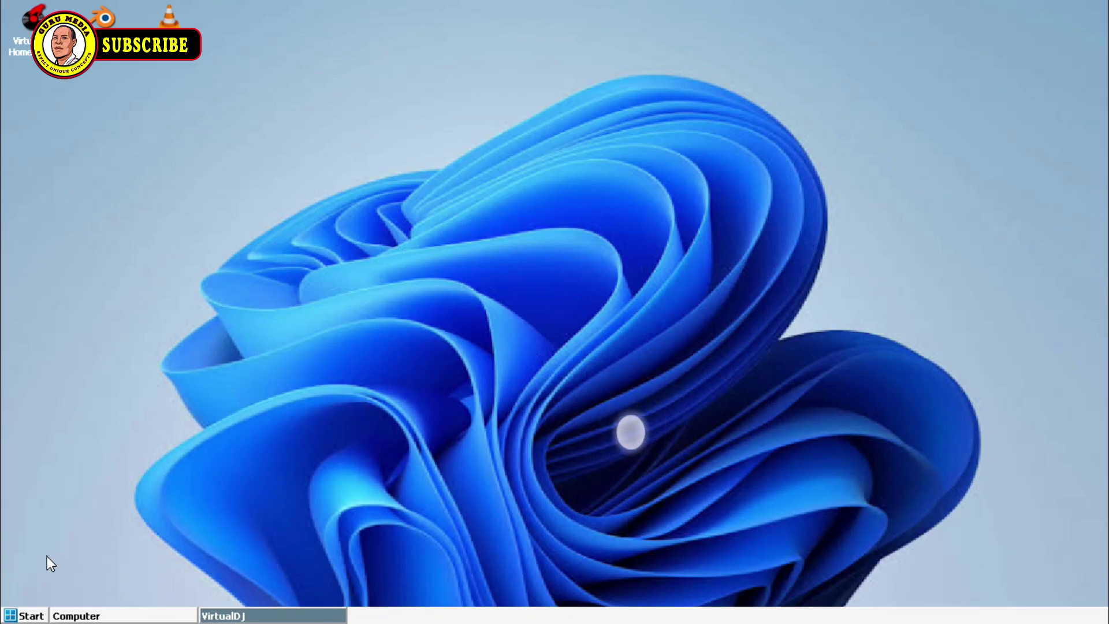
left_click(29, 617)
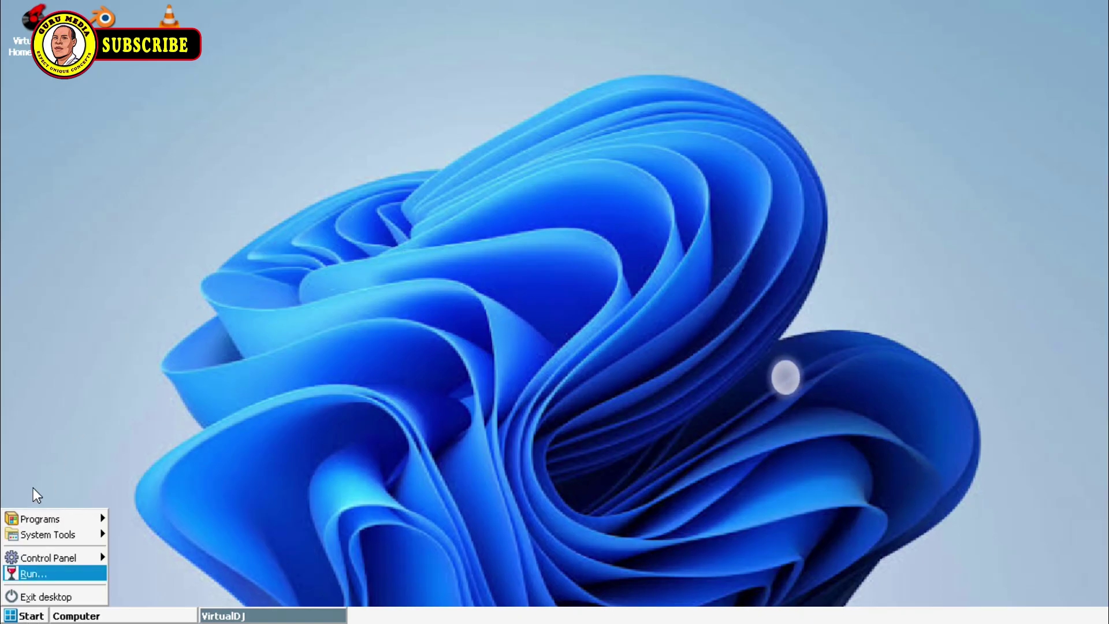
left_click(44, 428)
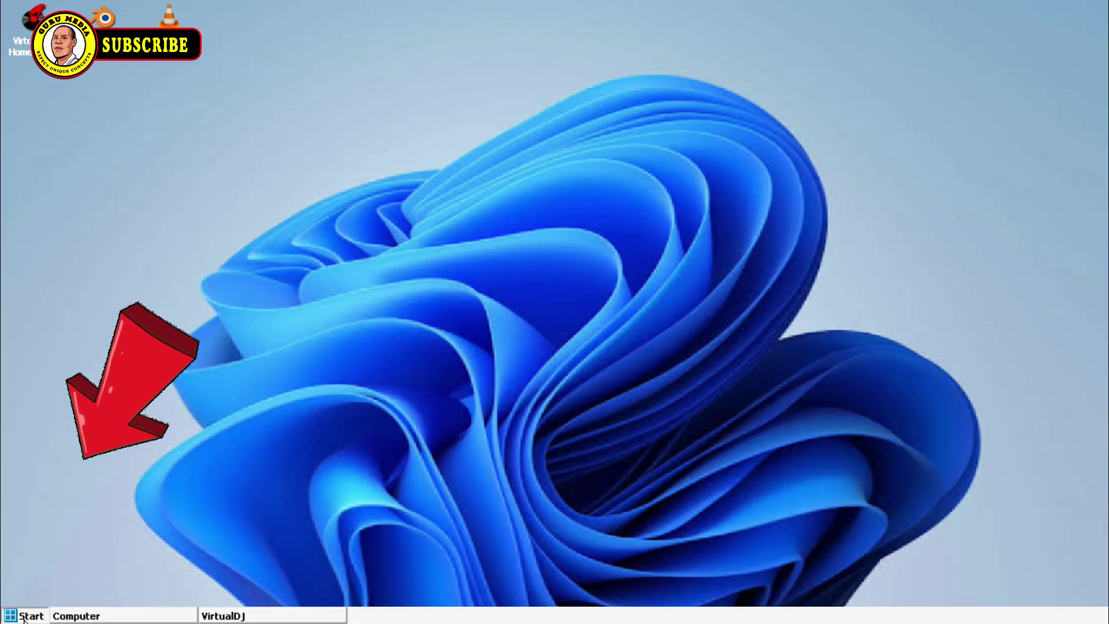
left_click(24, 616)
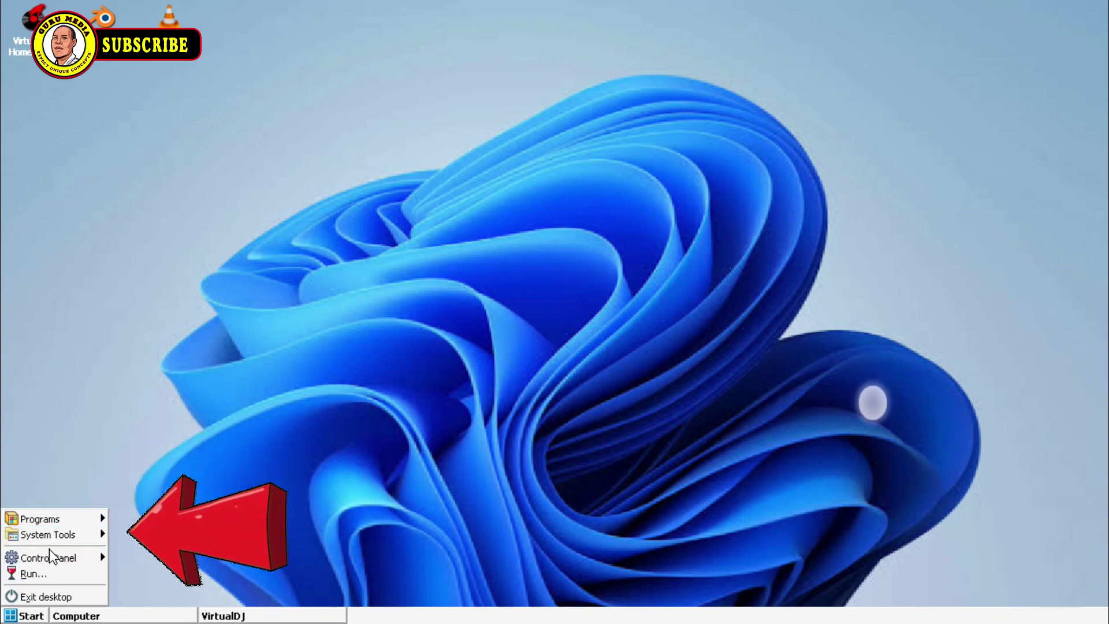
mouse_move(52, 535)
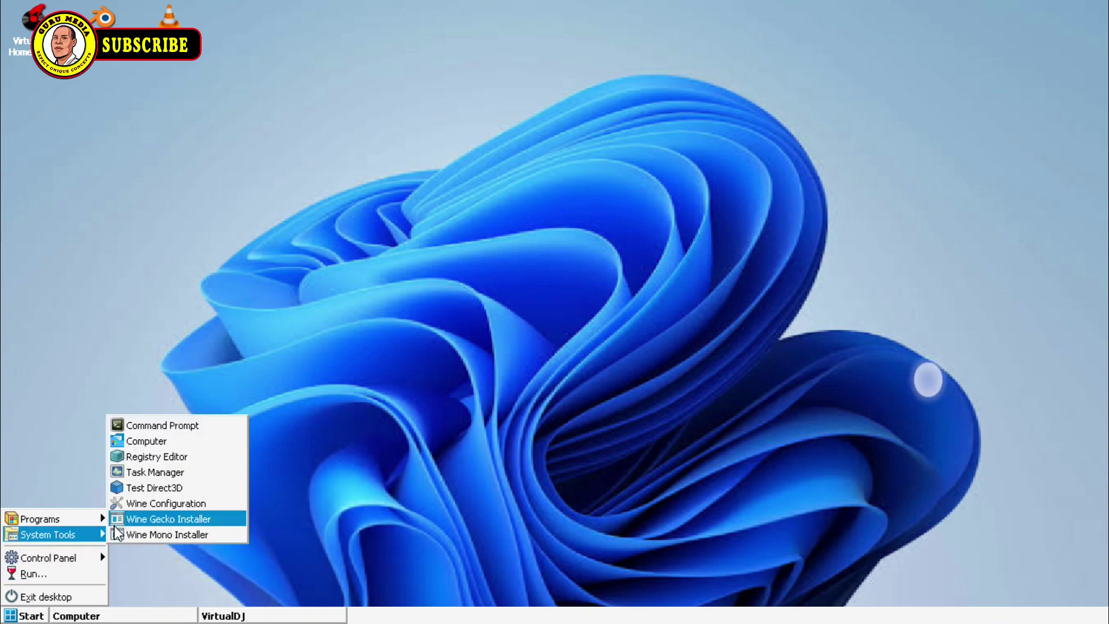
left_click(147, 502)
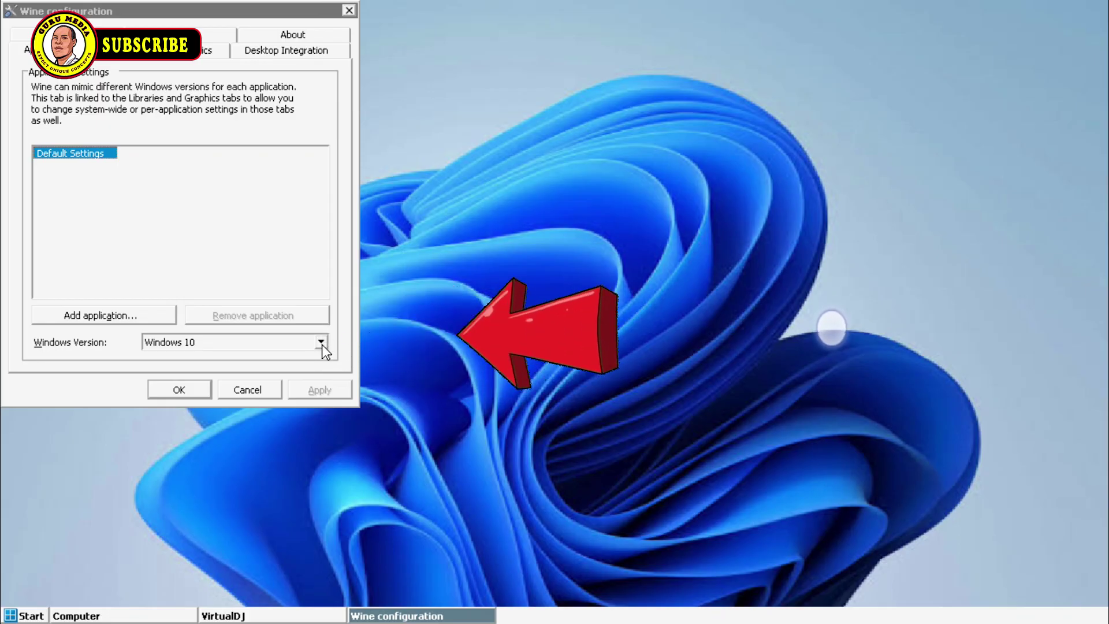
- Set Wine's Windows Version to Windows 10 and apply it
left_click(321, 344)
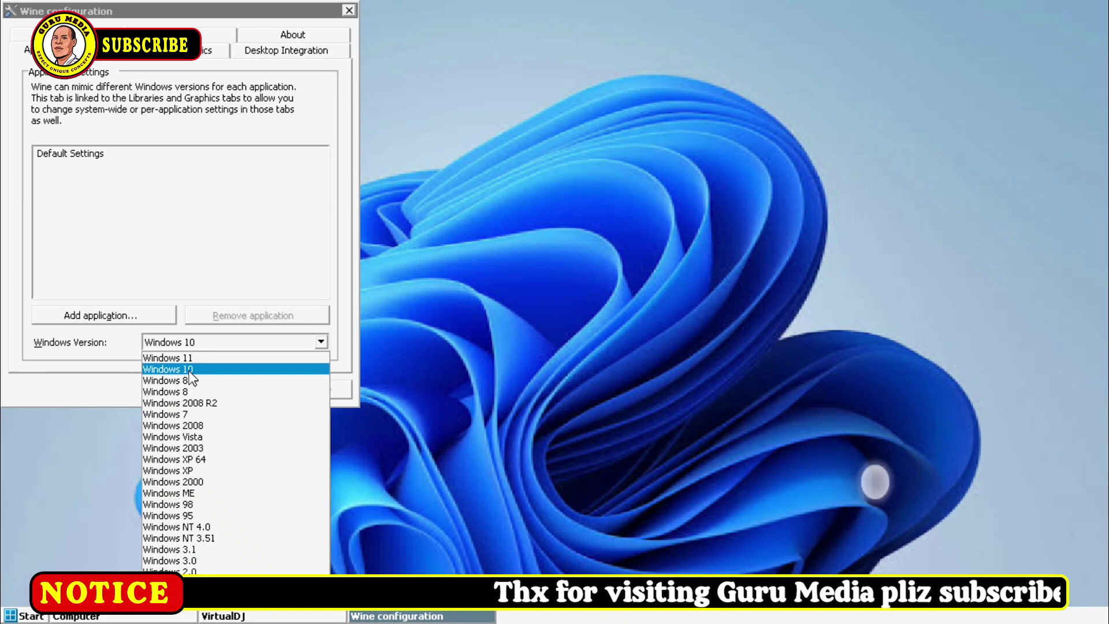
left_click(191, 373)
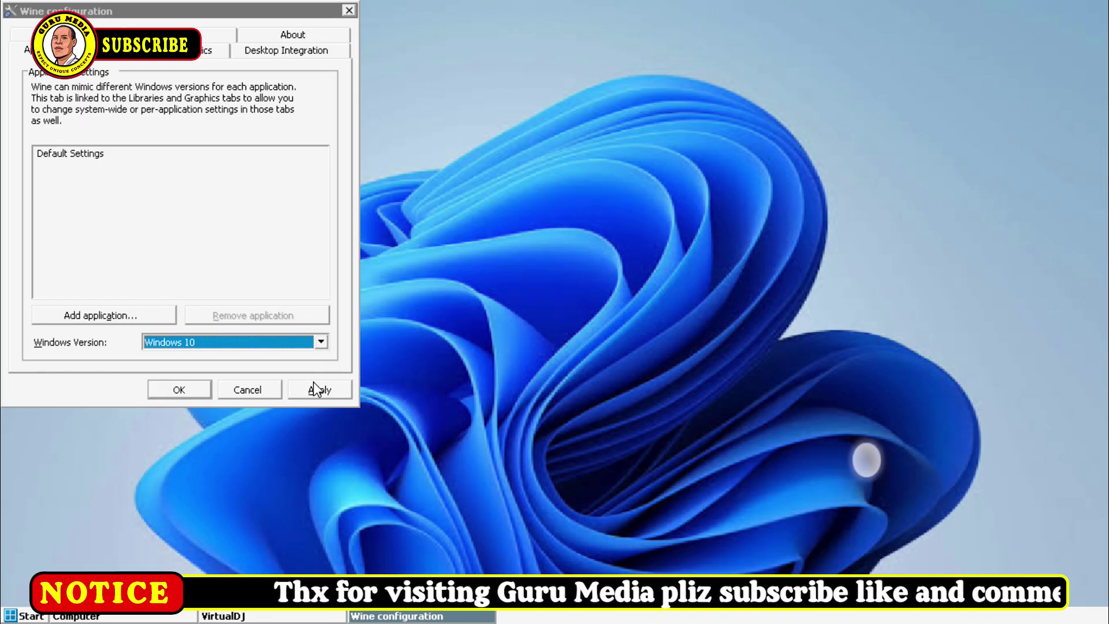
left_click(326, 391)
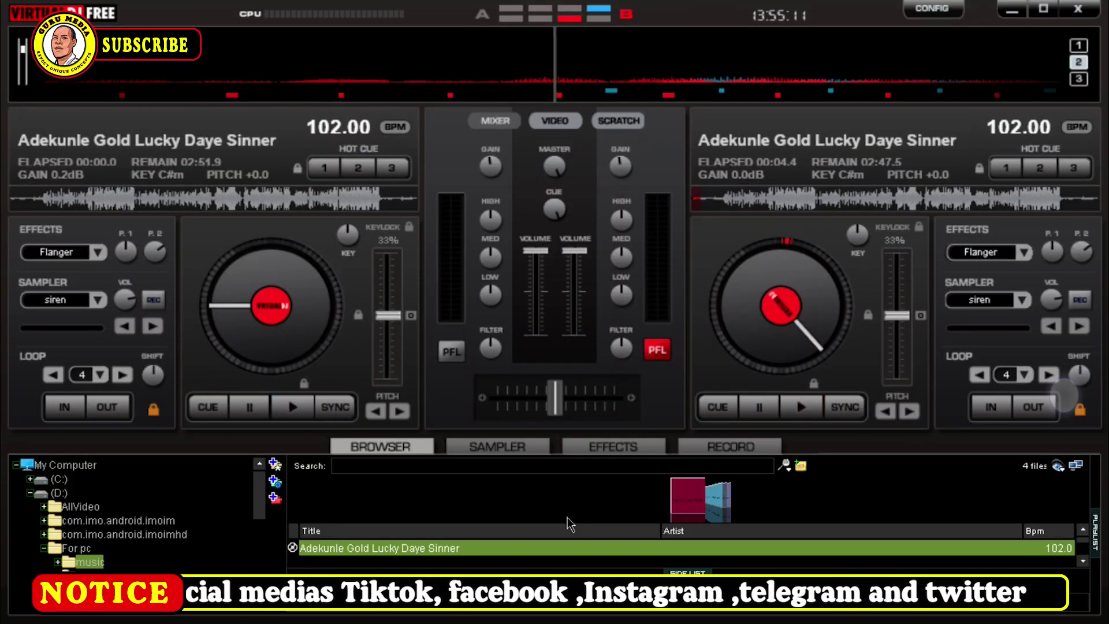
- Cue and play deck B's track, then hold its platter to slow it
left_click(747, 403)
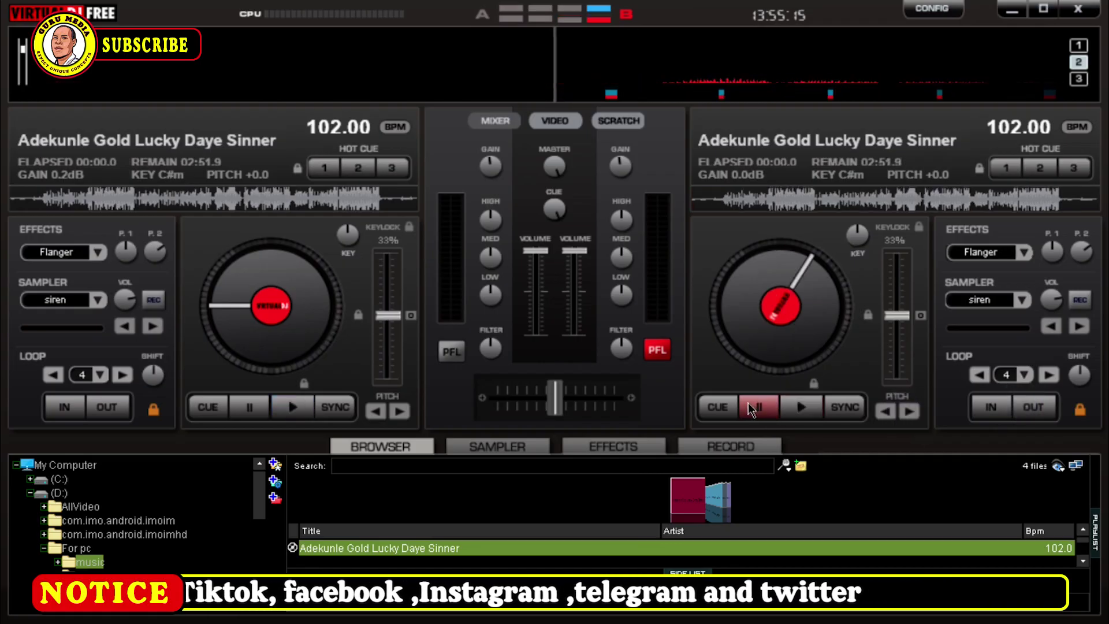
left_click(795, 410)
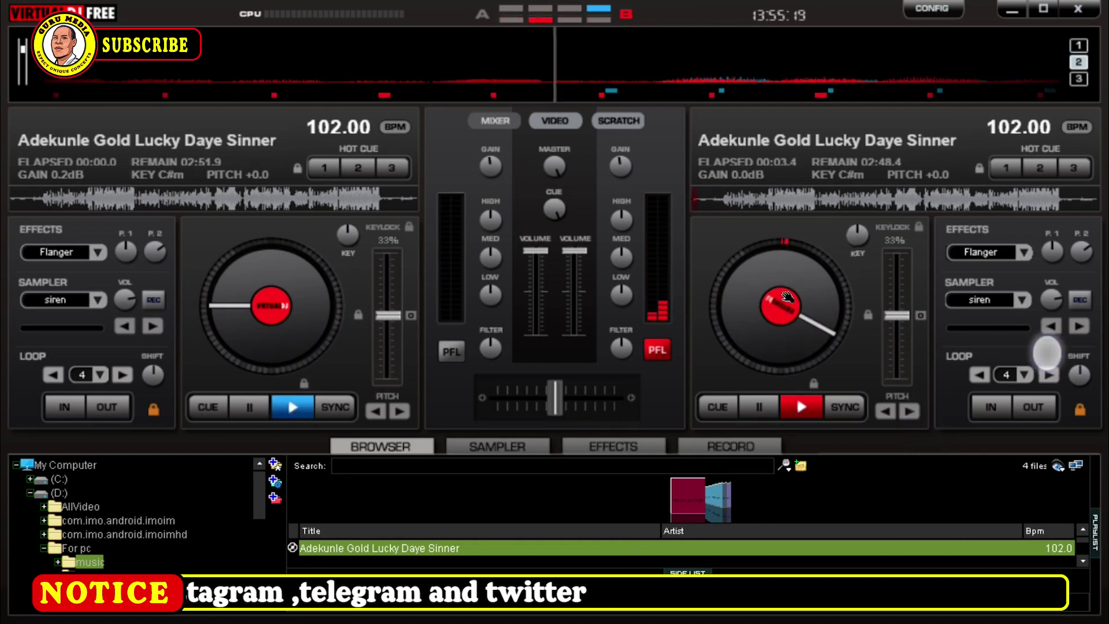
mouse_move(787, 296)
left_mouse_down()
mouse_move(731, 221)
mouse_move(722, 260)
left_mouse_up()
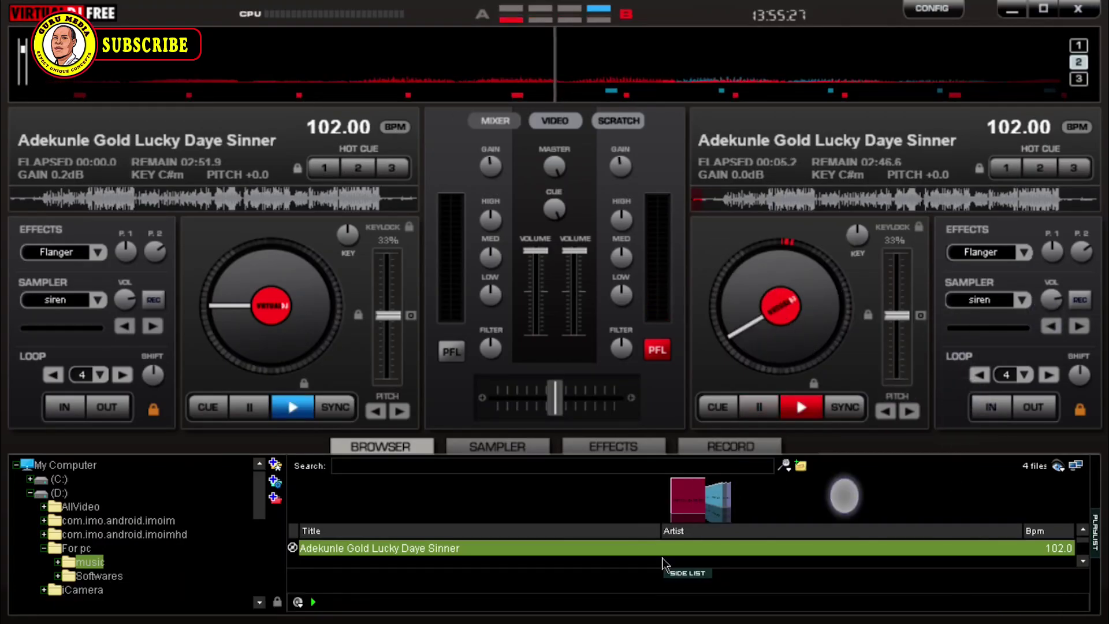
left_click_drag(572, 3, 572, 243)
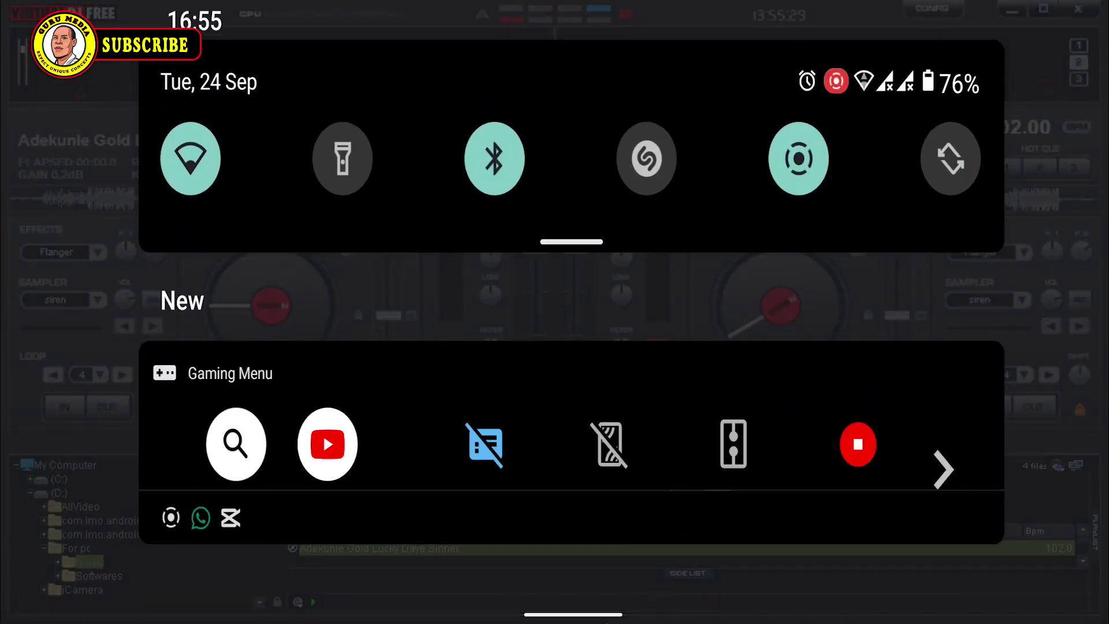
left_click_drag(780, 416, 780, 260)
left_click_drag(872, 346, 872, 102)
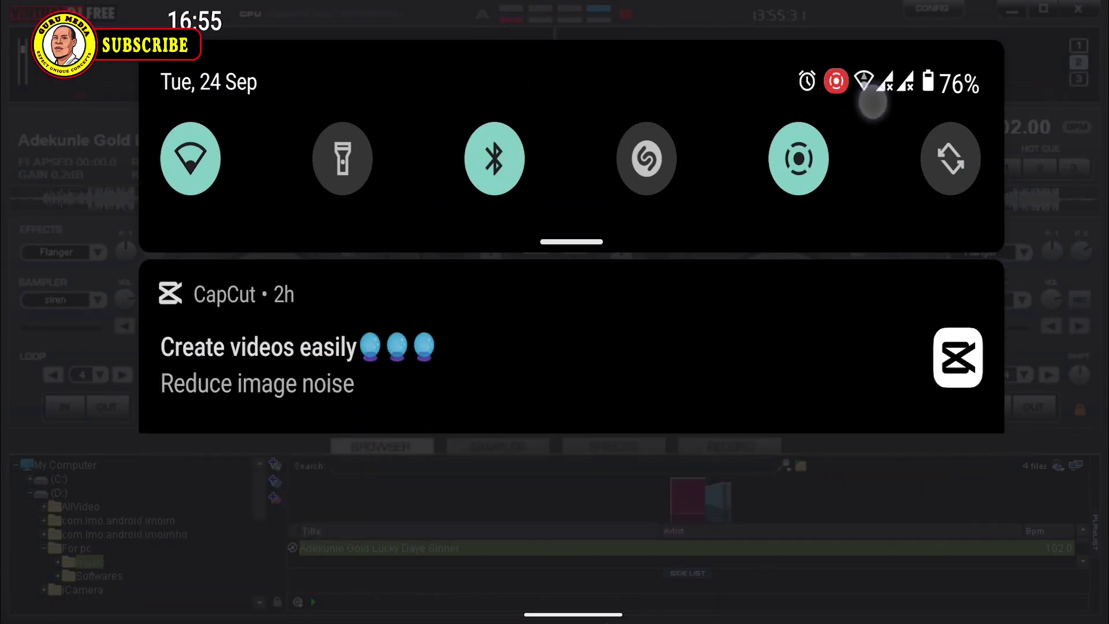
left_click_drag(834, 146, 834, 24)
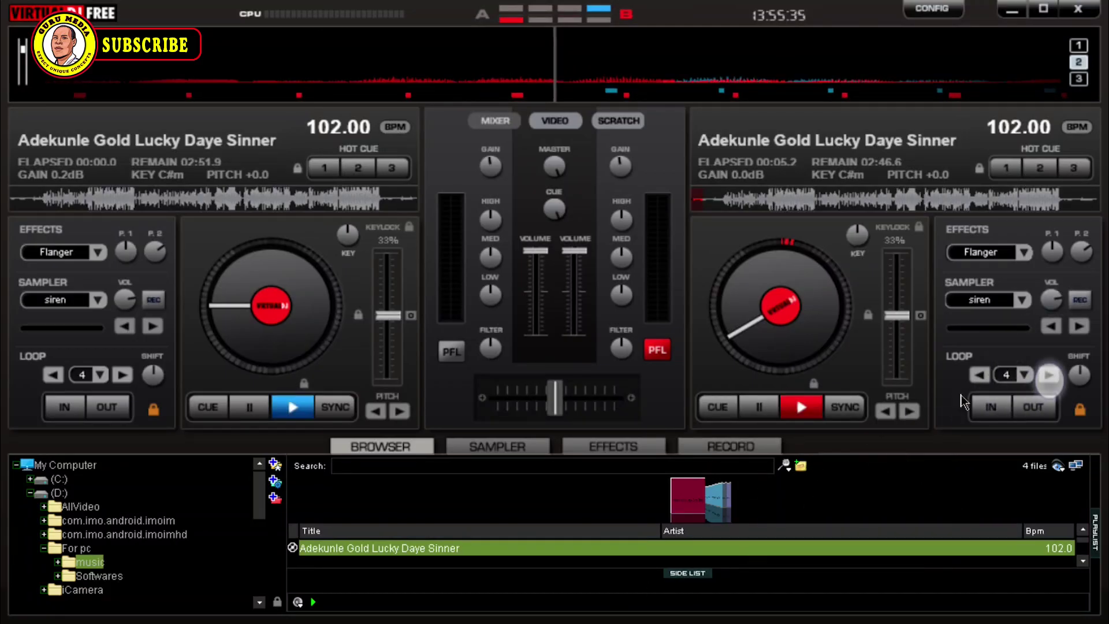
- Trigger the siren sample, stop deck B, and minimise VirtualDJ
left_click(993, 301)
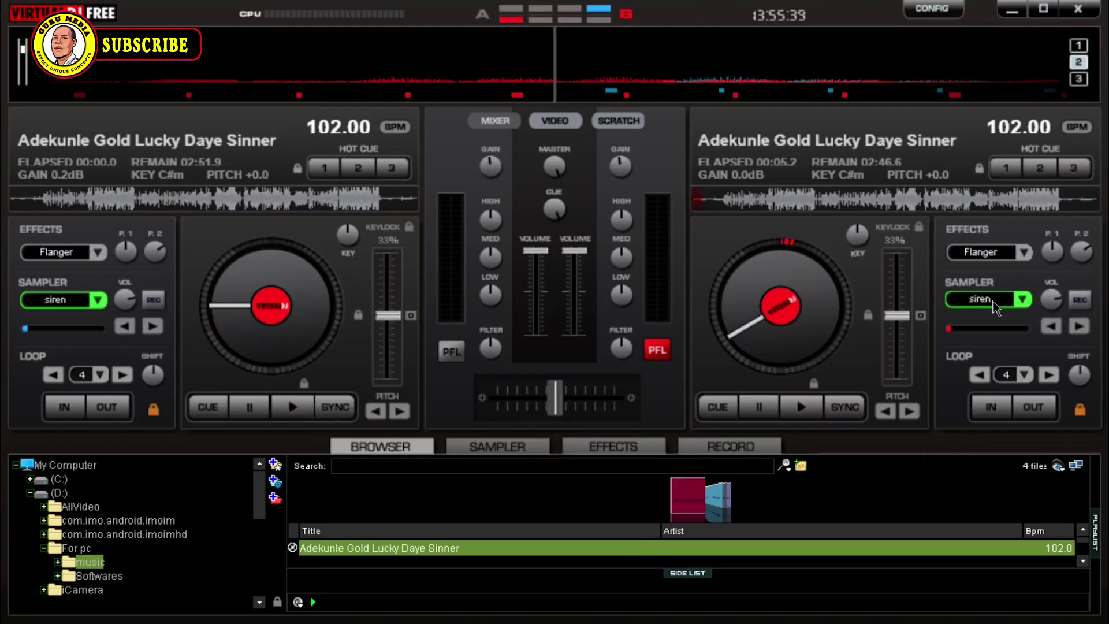
left_click(801, 410)
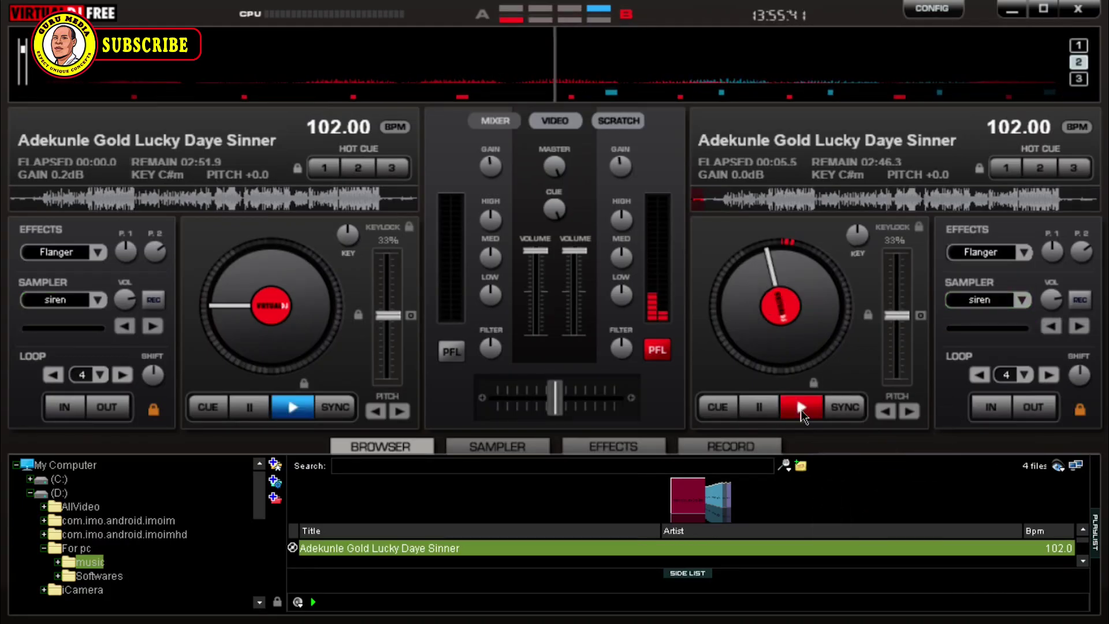
left_click(758, 411)
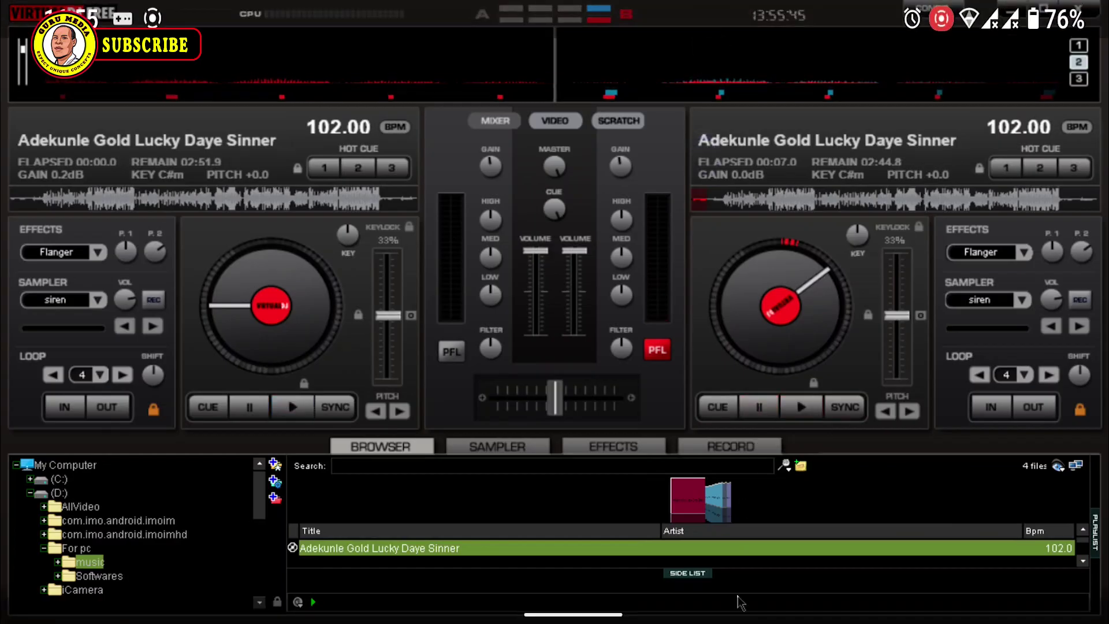
left_click_drag(741, 8, 741, 182)
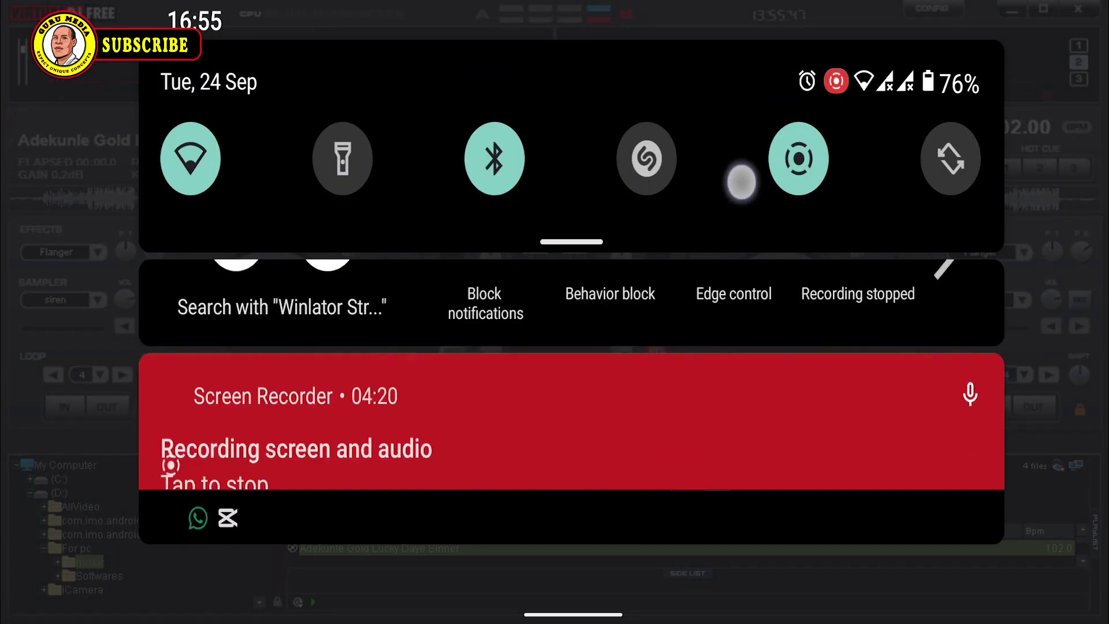
scroll(668, 342, "down", 5)
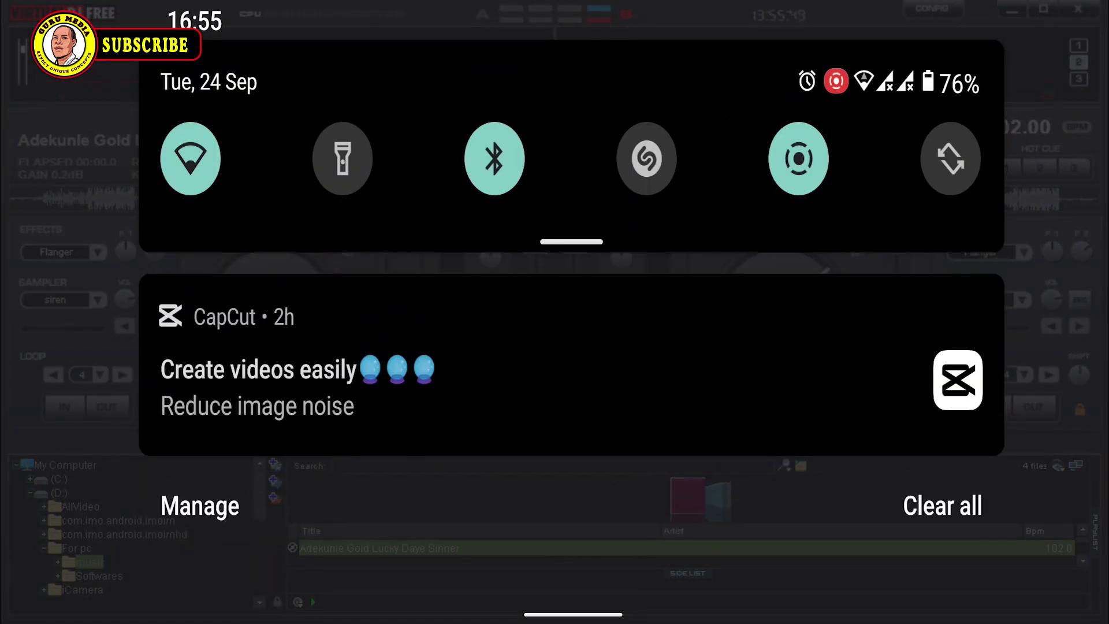
left_click(640, 488)
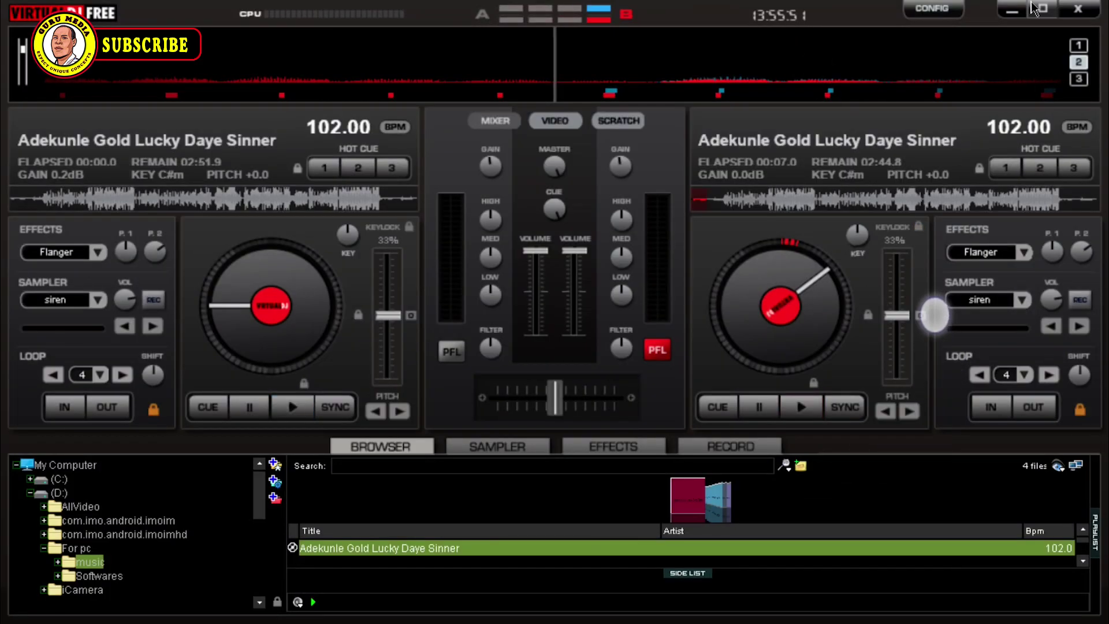
left_click(1015, 14)
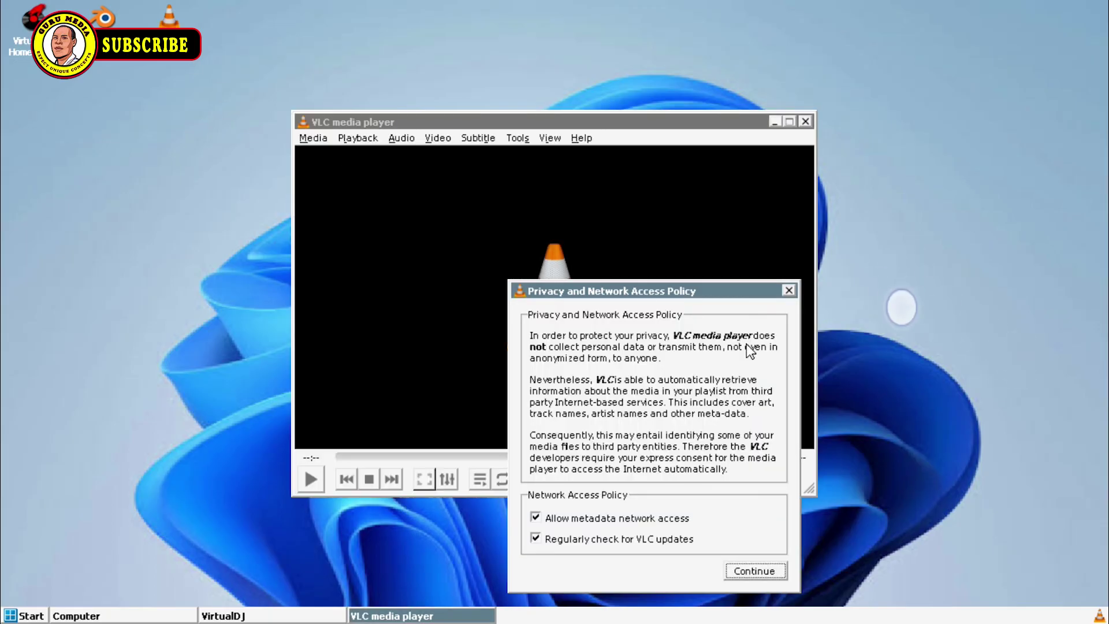
- Accept VLC's privacy and network access policy, close VLC, and start Blender from the desktop
left_click(751, 570)
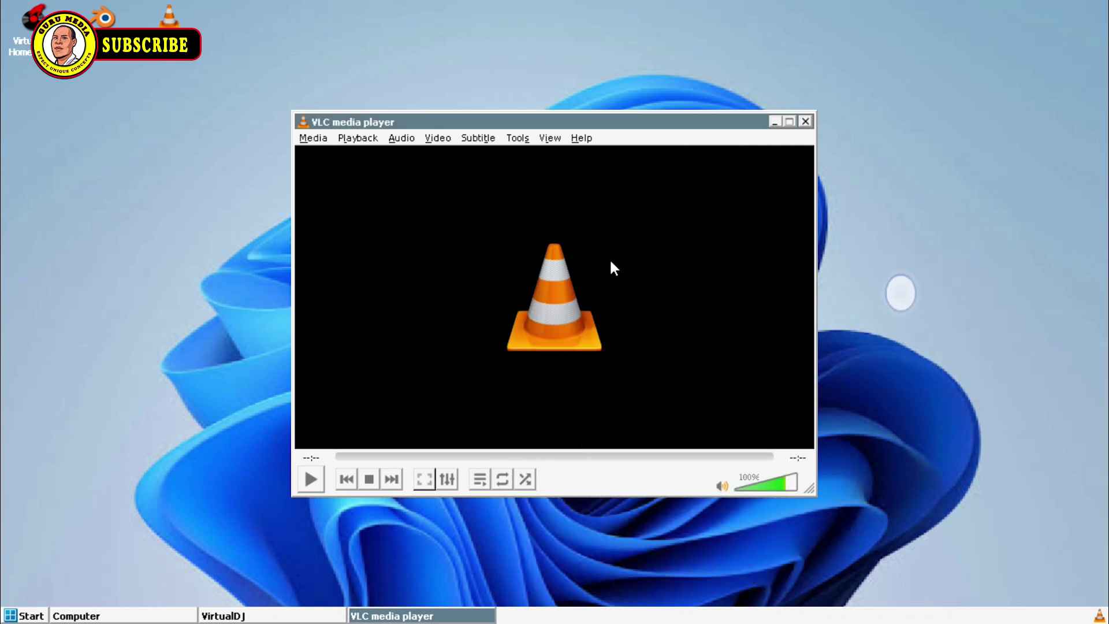
left_click(805, 122)
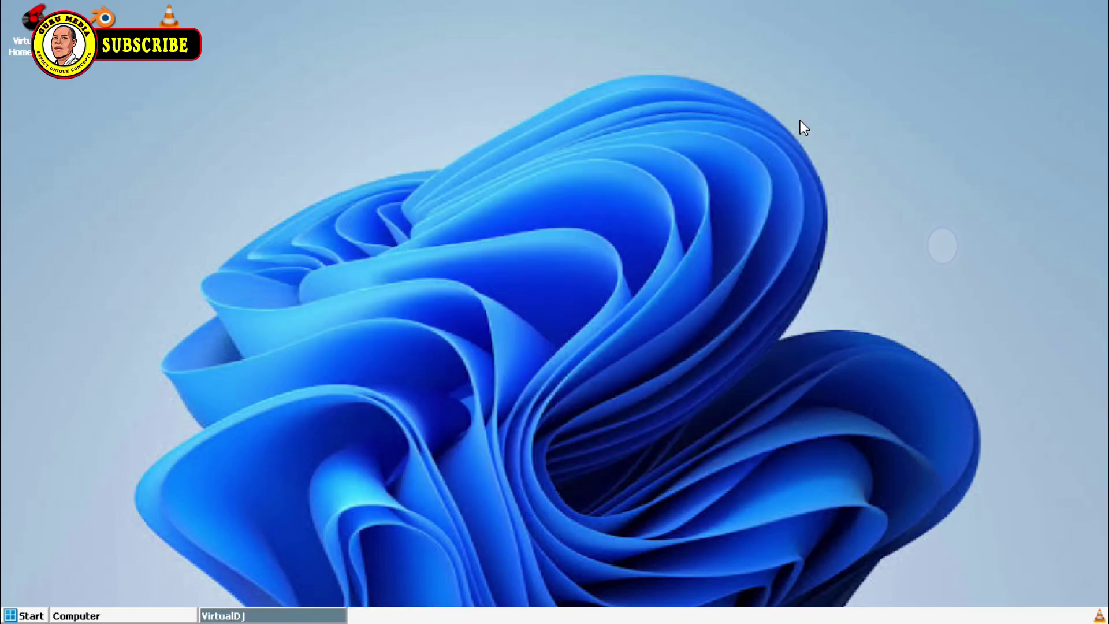
double_click(105, 18)
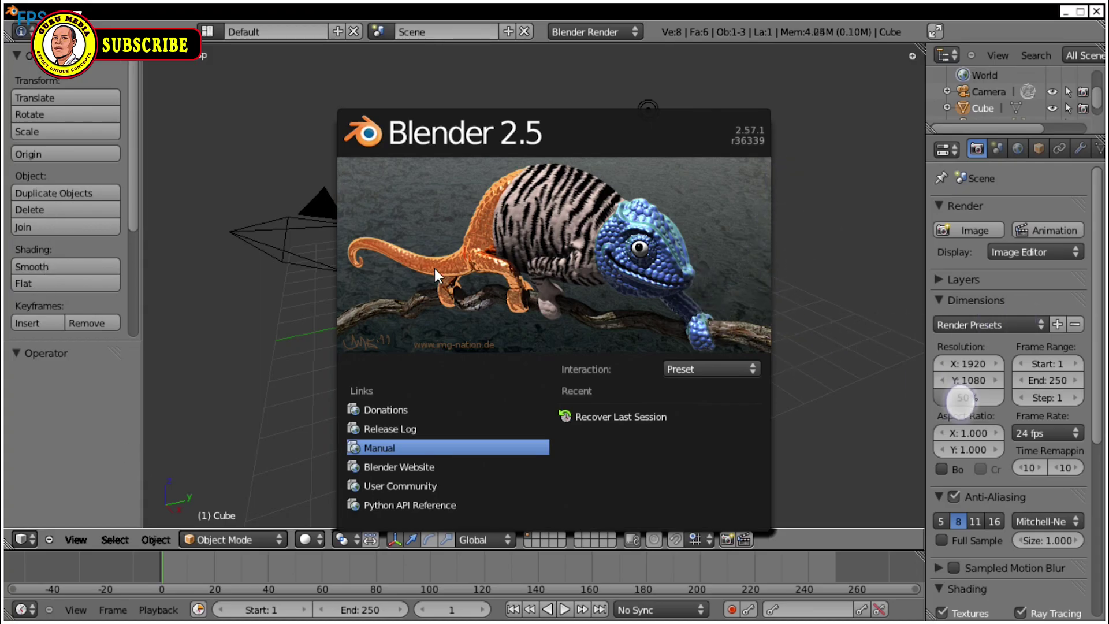
- Close the Blender 2.57.1 splash screen to reveal the default cube, camera and lamp
left_click(988, 32)
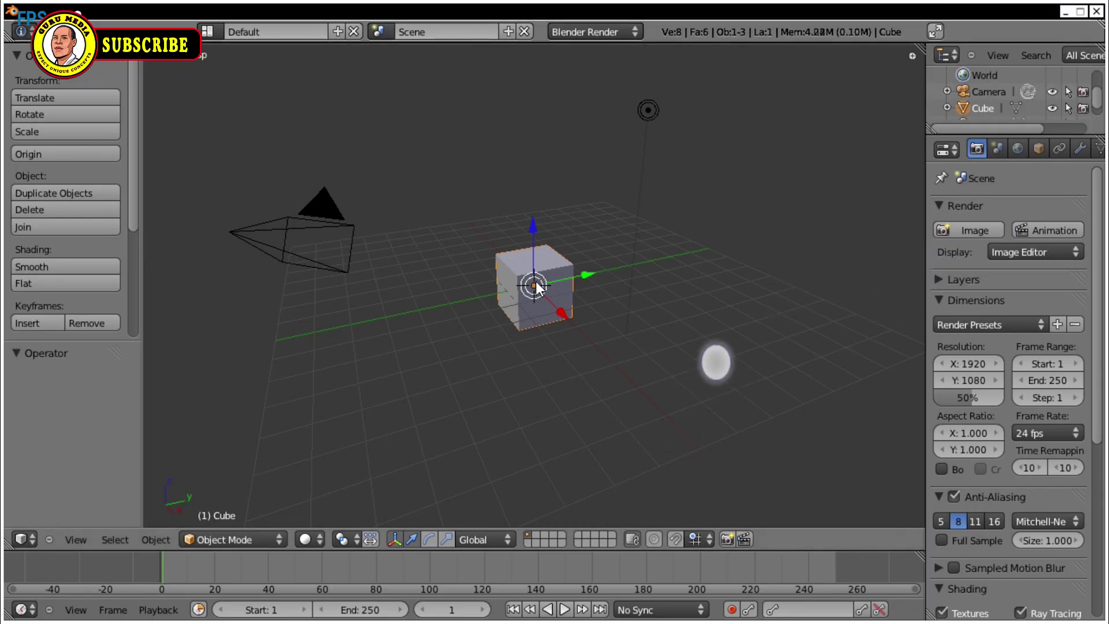
- Move the cube to X -0.343, Y -1.786, Z -0.818 and jump to frame 123
key("g")
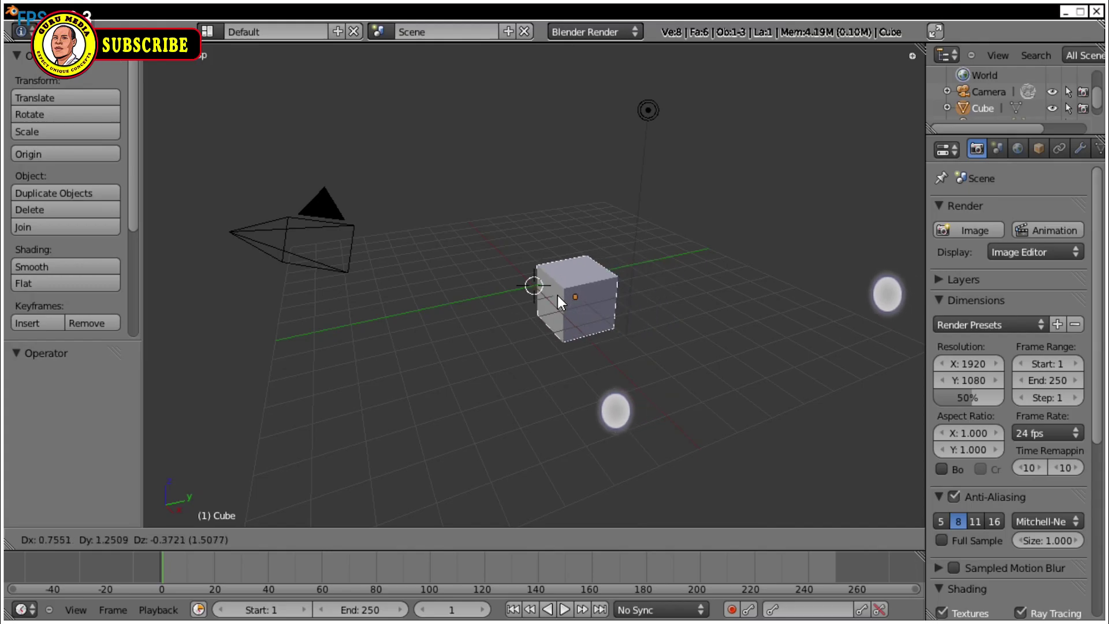
left_click(488, 260)
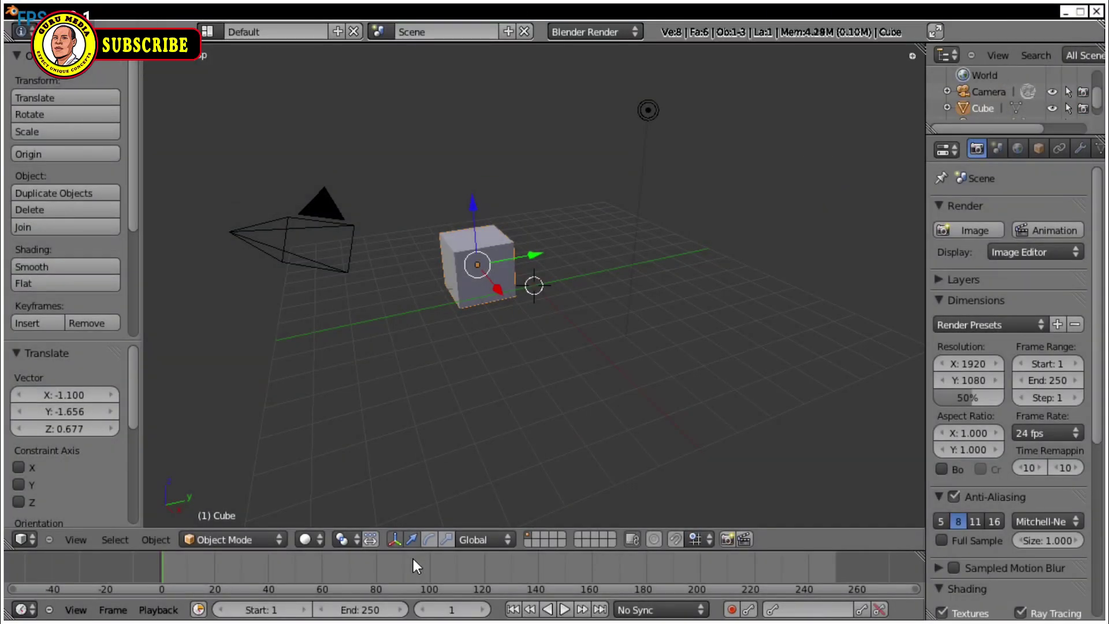
left_click(492, 559)
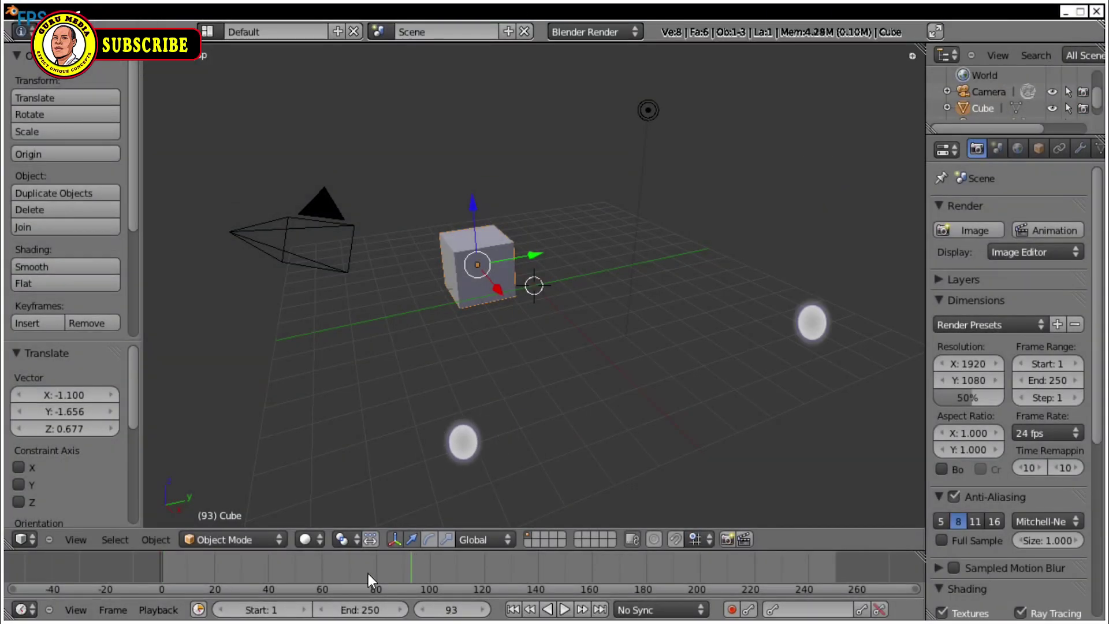
left_click(494, 300)
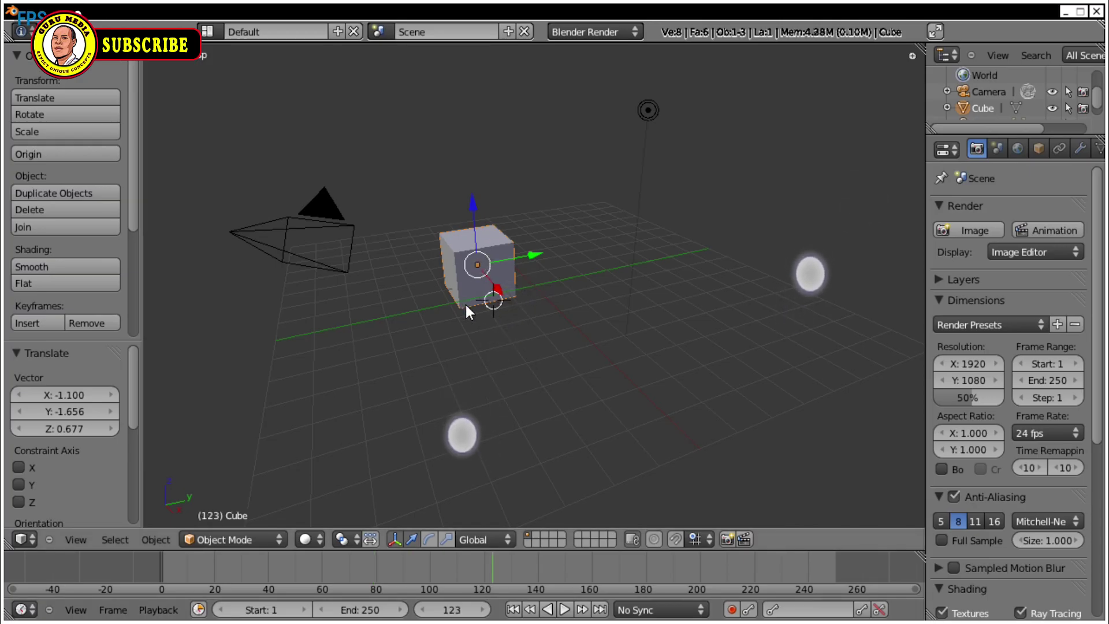
left_click_drag(478, 263, 420, 287)
left_click_drag(828, 29, 797, 243)
left_click_drag(850, 315, 819, 483)
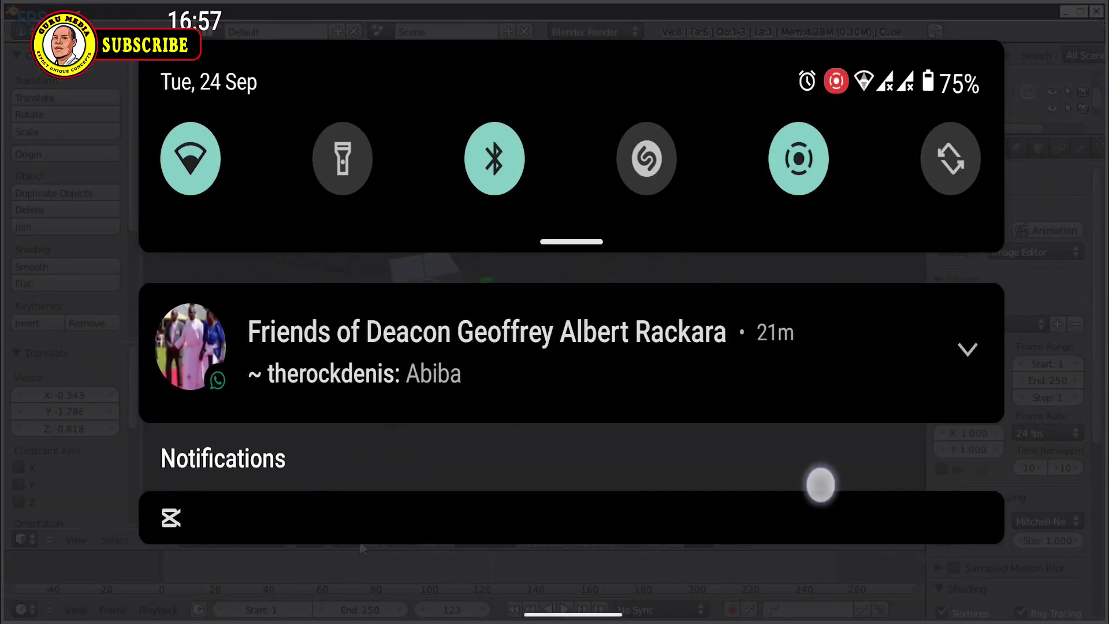
left_click_drag(913, 462, 913, 139)
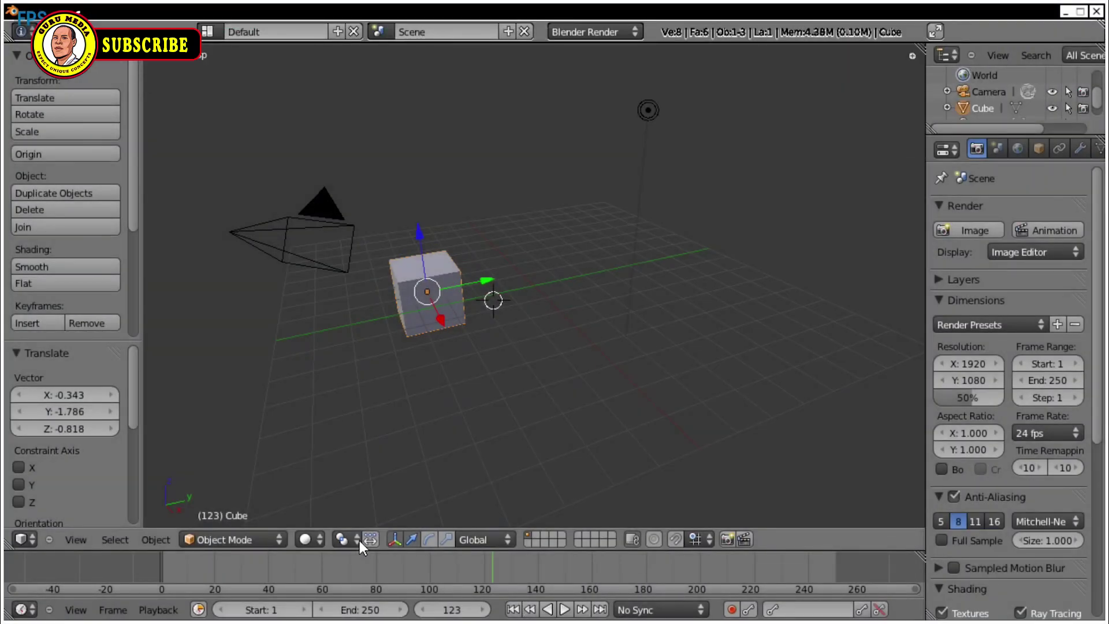